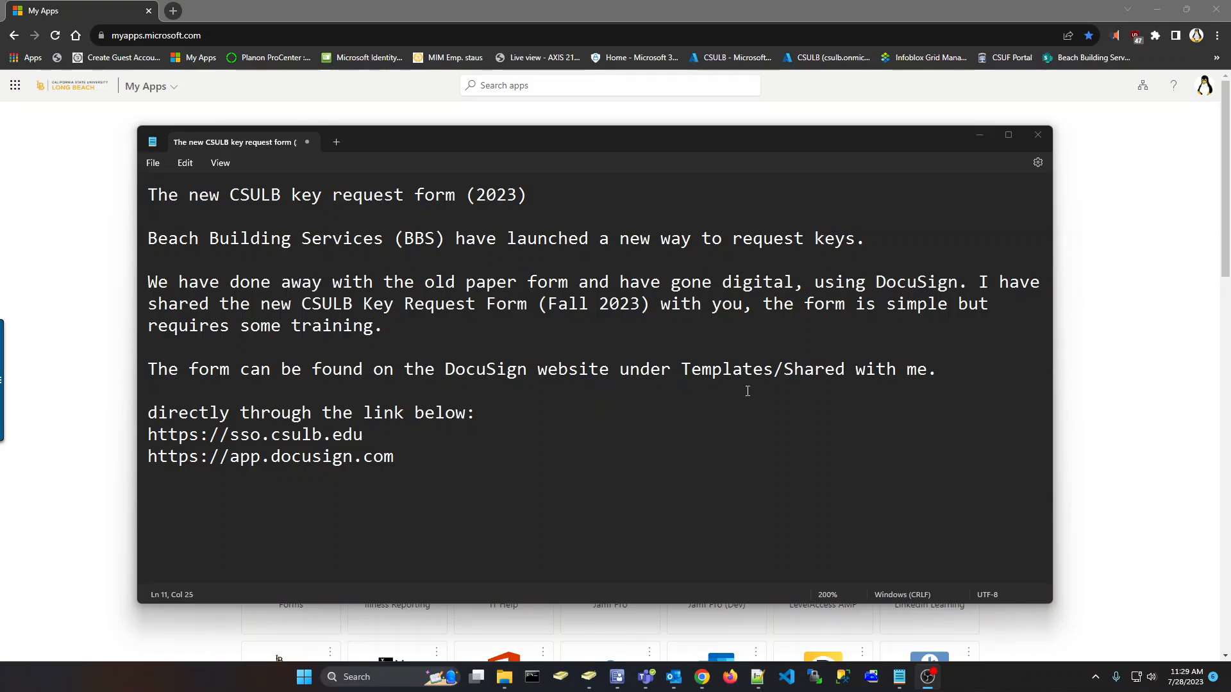
# Select the sso.csulb.edu link in the key request notes, then return to the My Apps dashboard
pyautogui.click(940, 373)
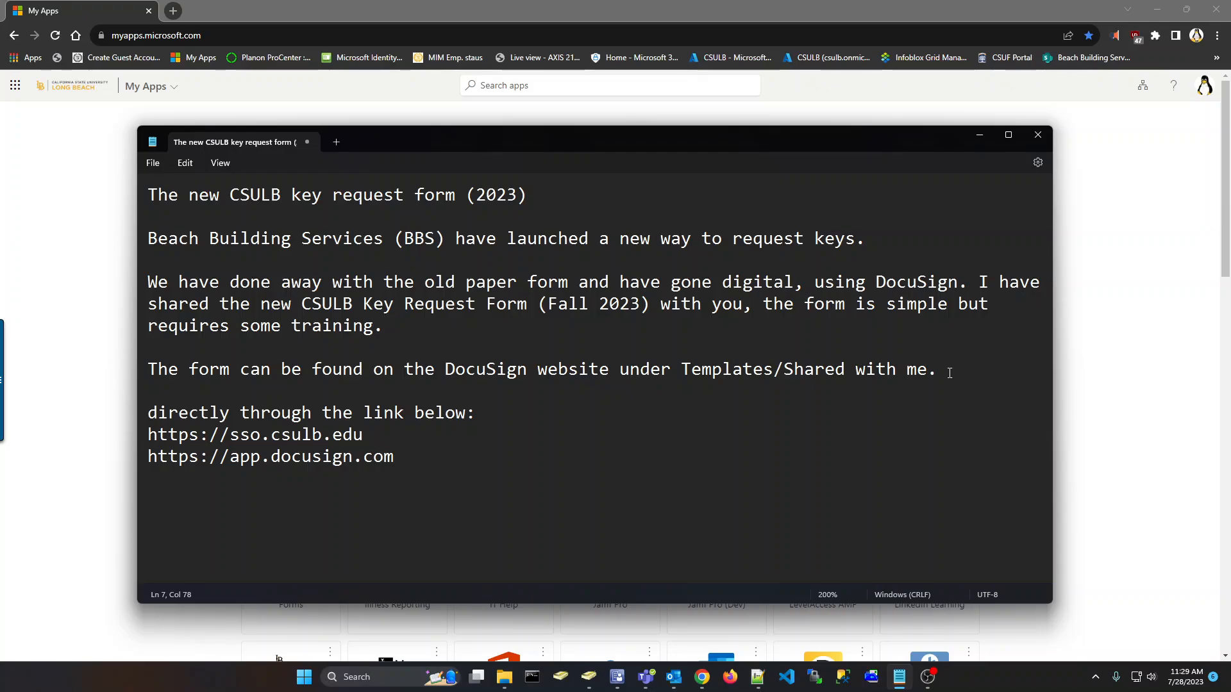
pyautogui.click(364, 432)
pyautogui.moveTo(387, 436); pyautogui.dragTo(137, 442)
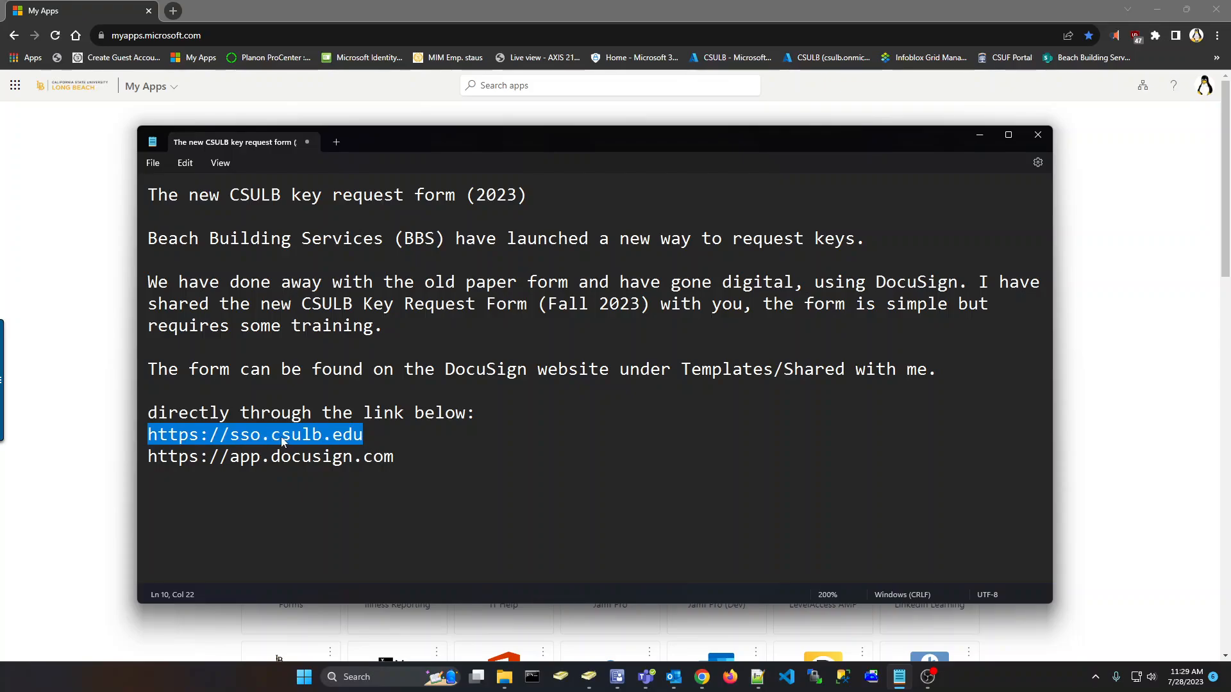
pyautogui.click(81, 318)
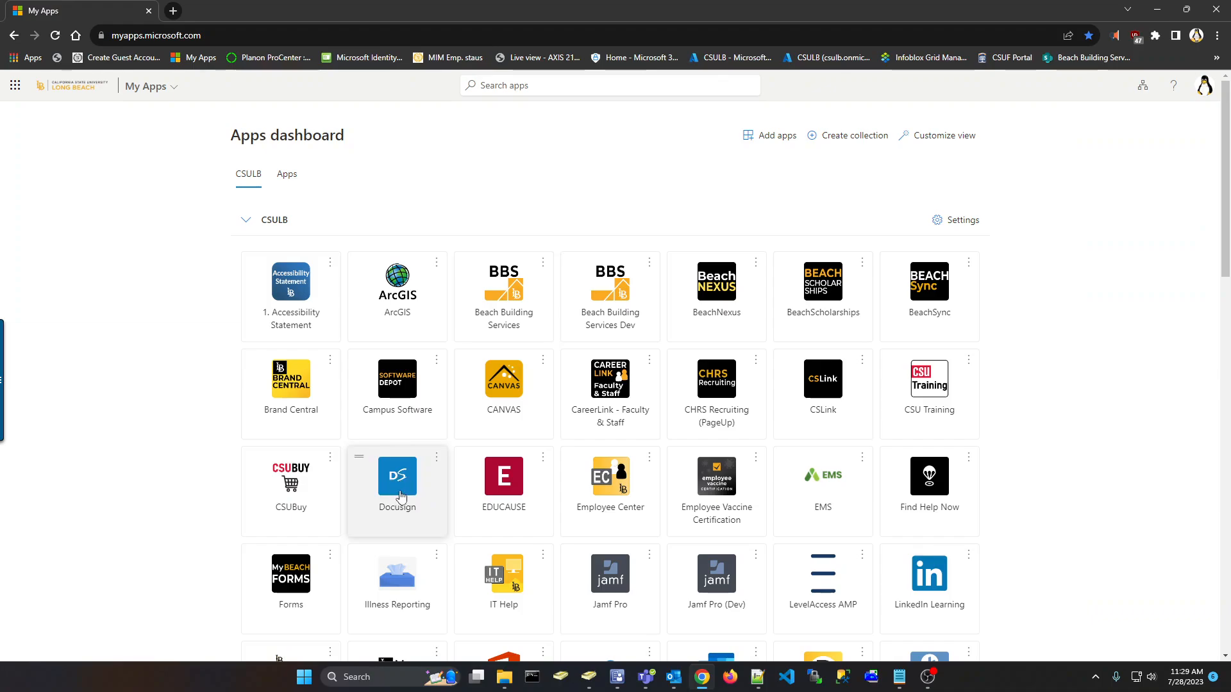
# Launch DocuSign from My Apps, close its tab, and copy the app.docusign.com link from the notes
pyautogui.click(399, 493)
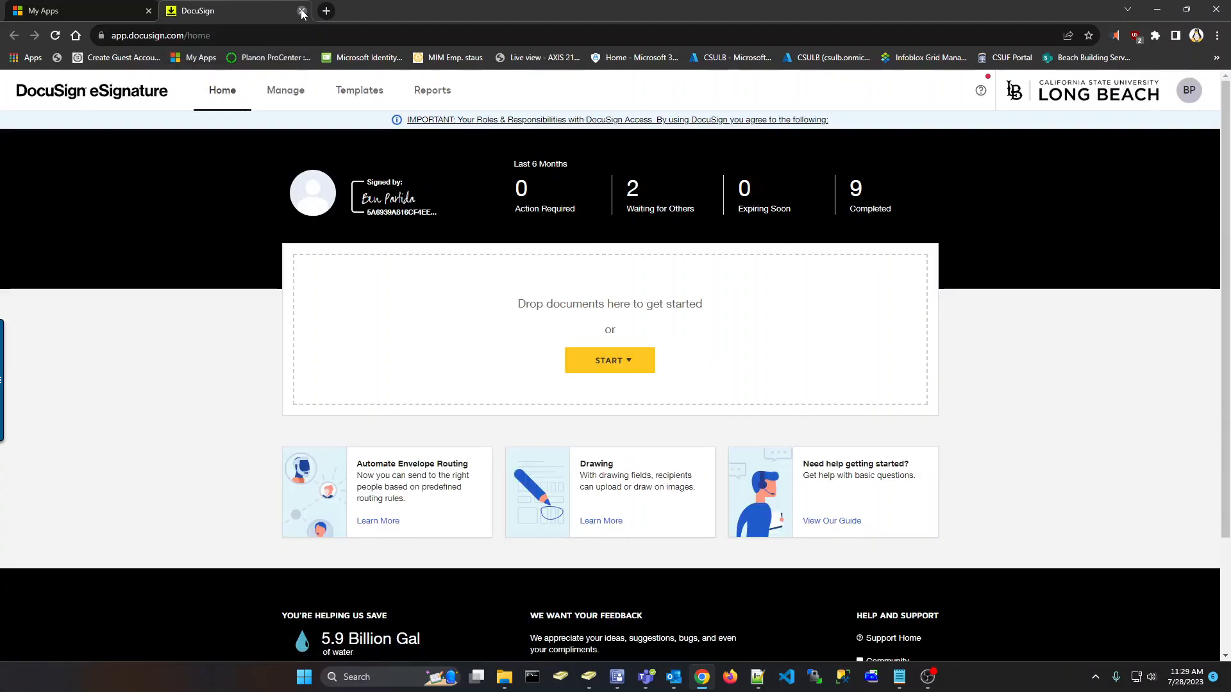
pyautogui.click(301, 11)
pyautogui.click(899, 677)
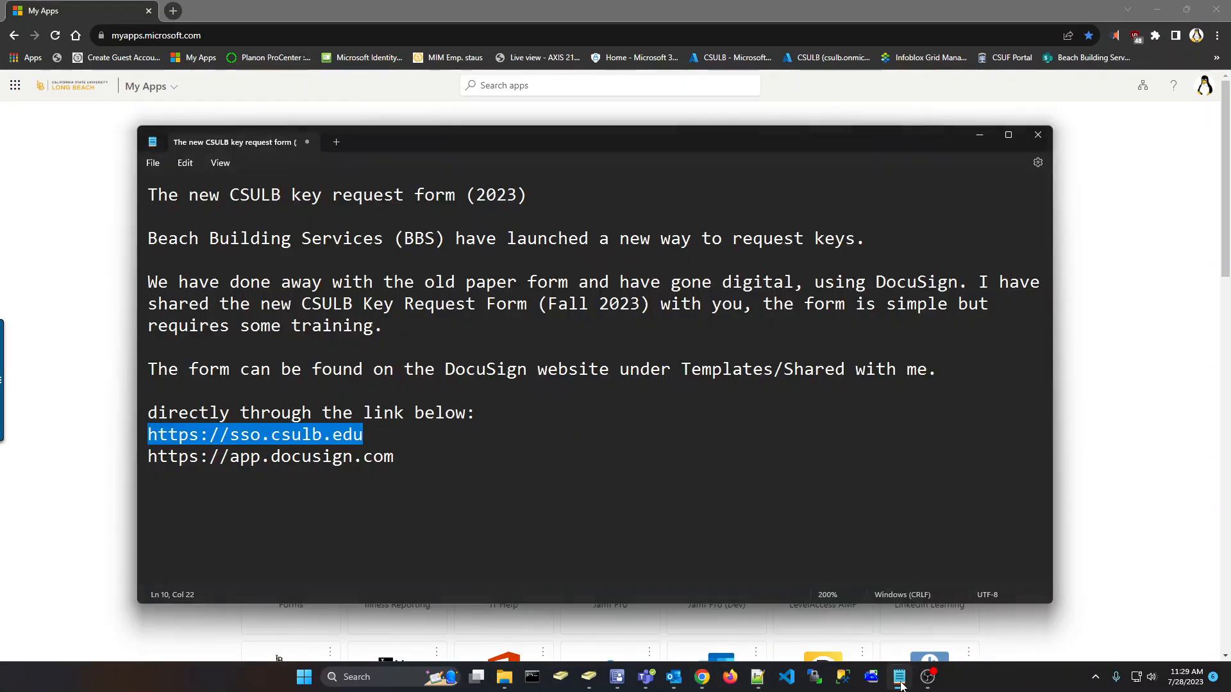
pyautogui.click(414, 459)
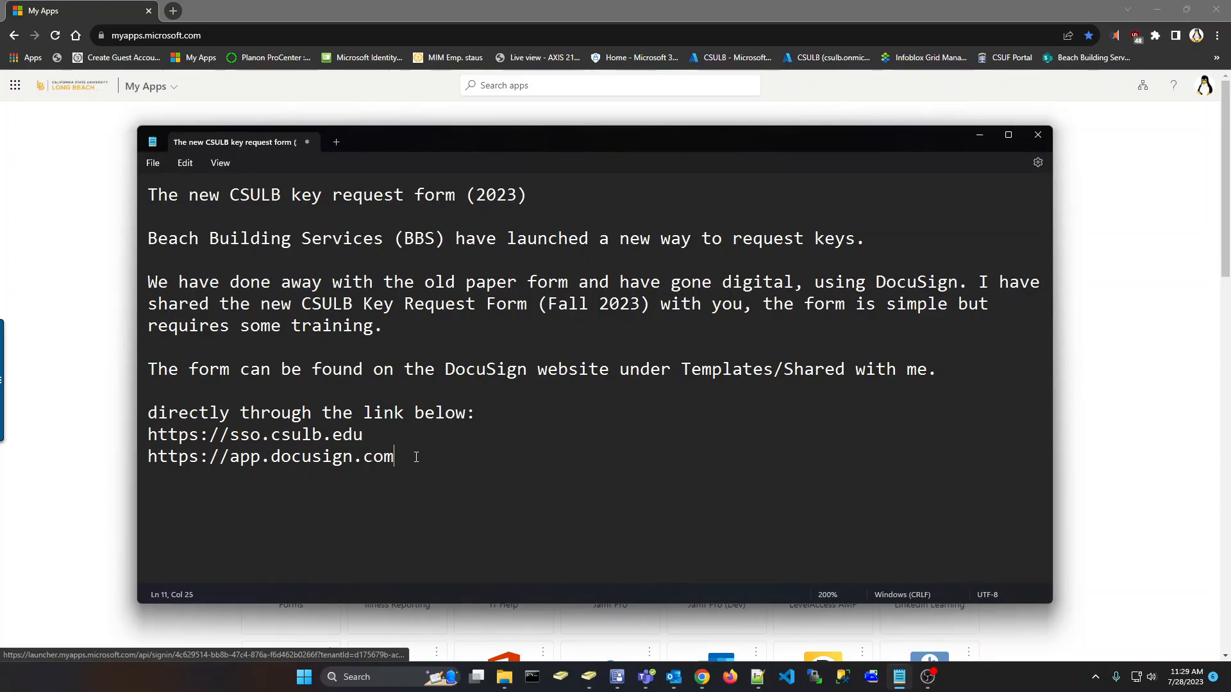
pyautogui.moveTo(413, 459); pyautogui.dragTo(124, 484)
pyautogui.hotkey('ctrl', 'c')
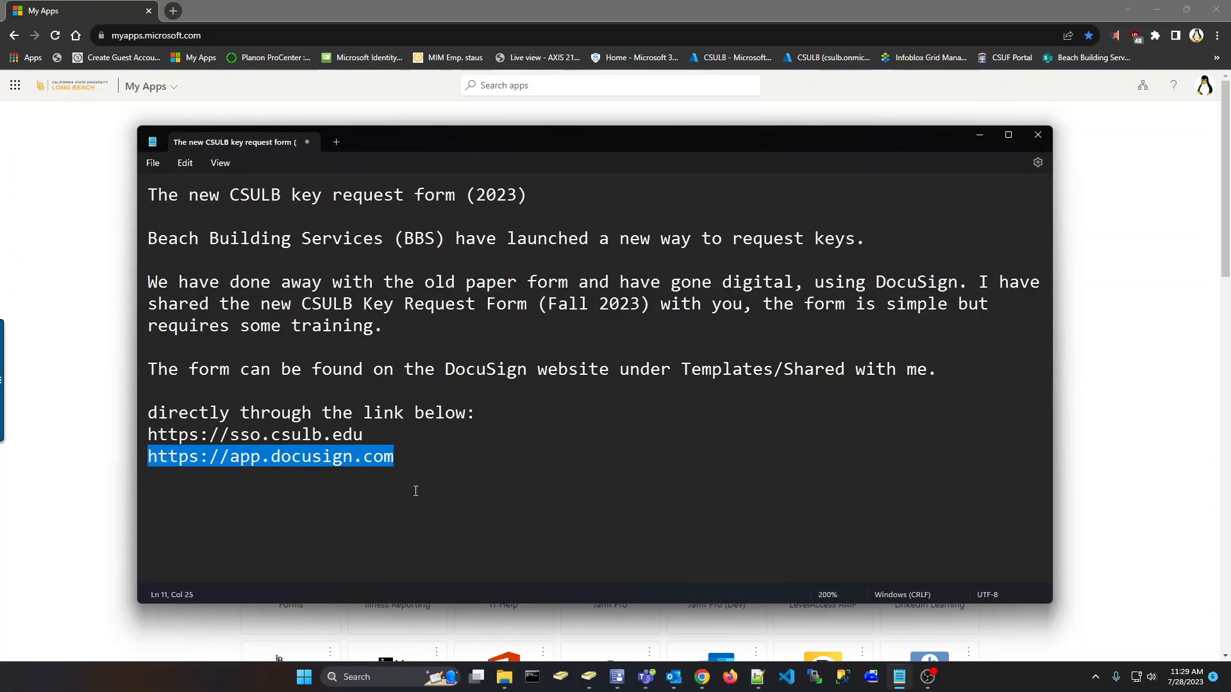
pyautogui.click(105, 320)
# Load app.docusign.com in a new browser tab, then close that tab
pyautogui.hotkey('ctrl', 't')
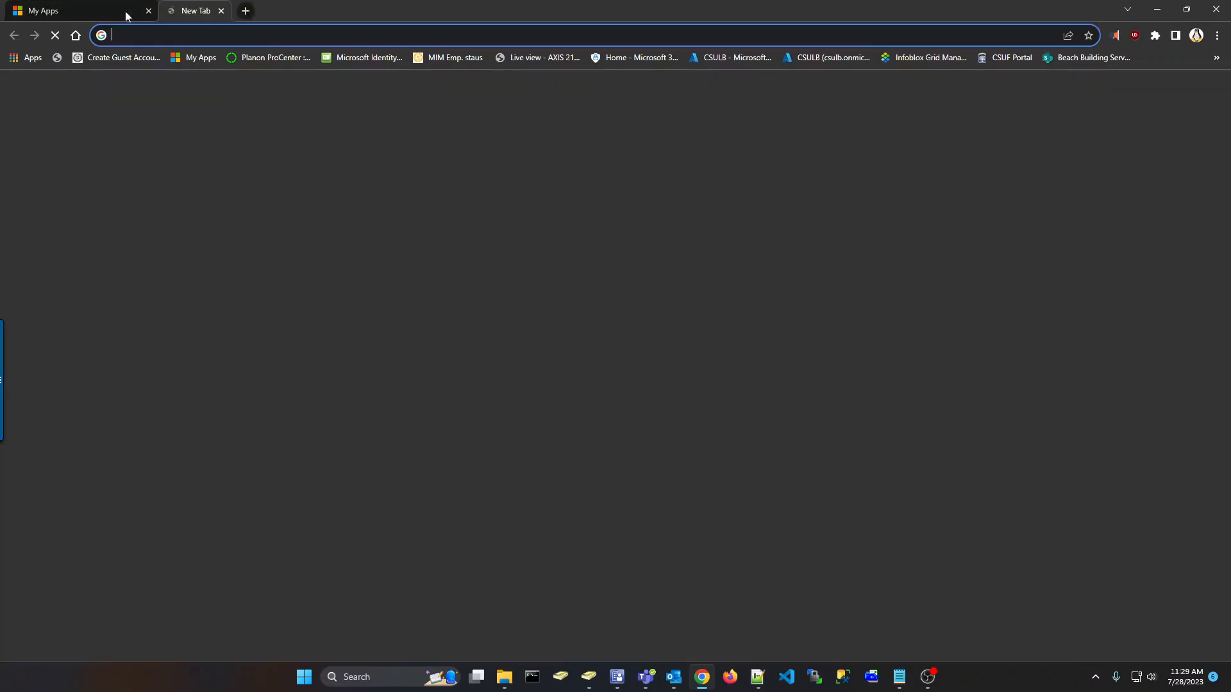
pyautogui.click(215, 36)
pyautogui.hotkey('ctrl', 'v')
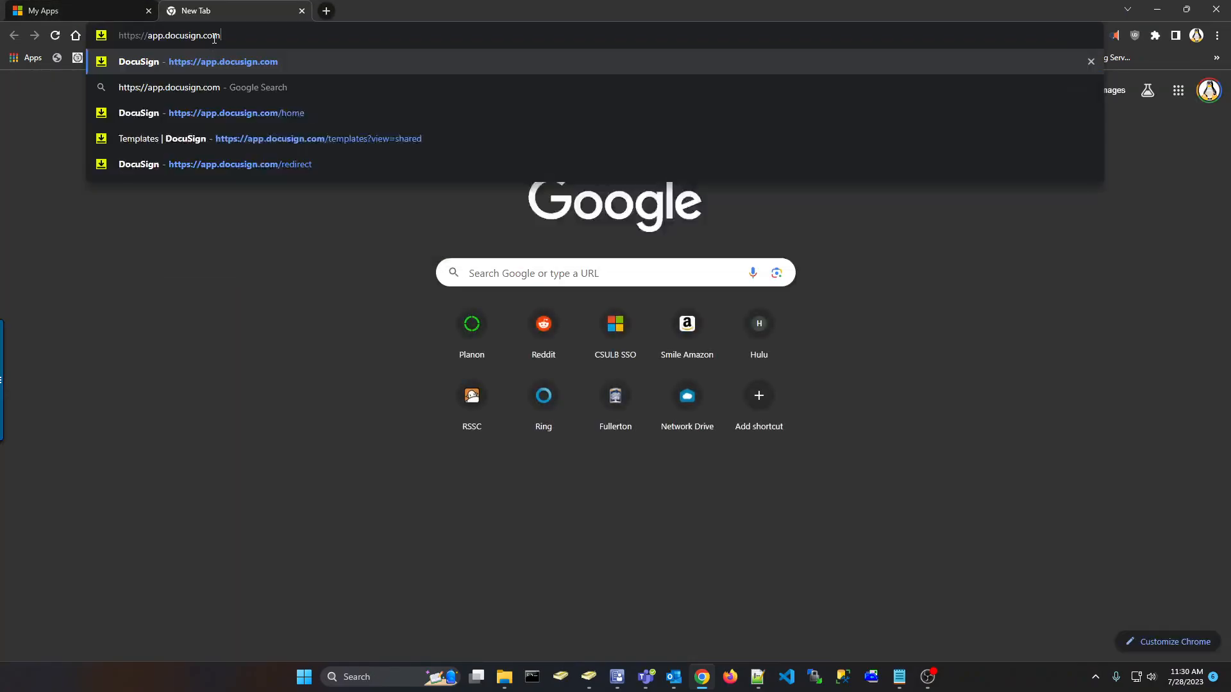
pyautogui.press('Return')
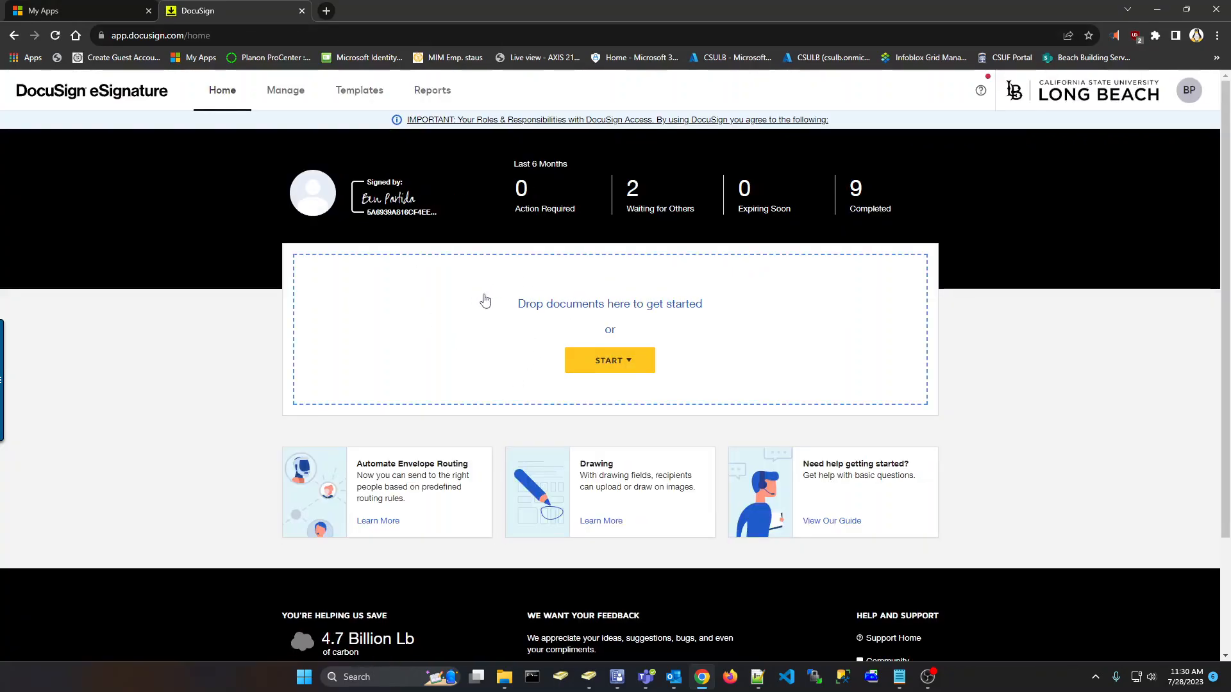
pyautogui.click(302, 11)
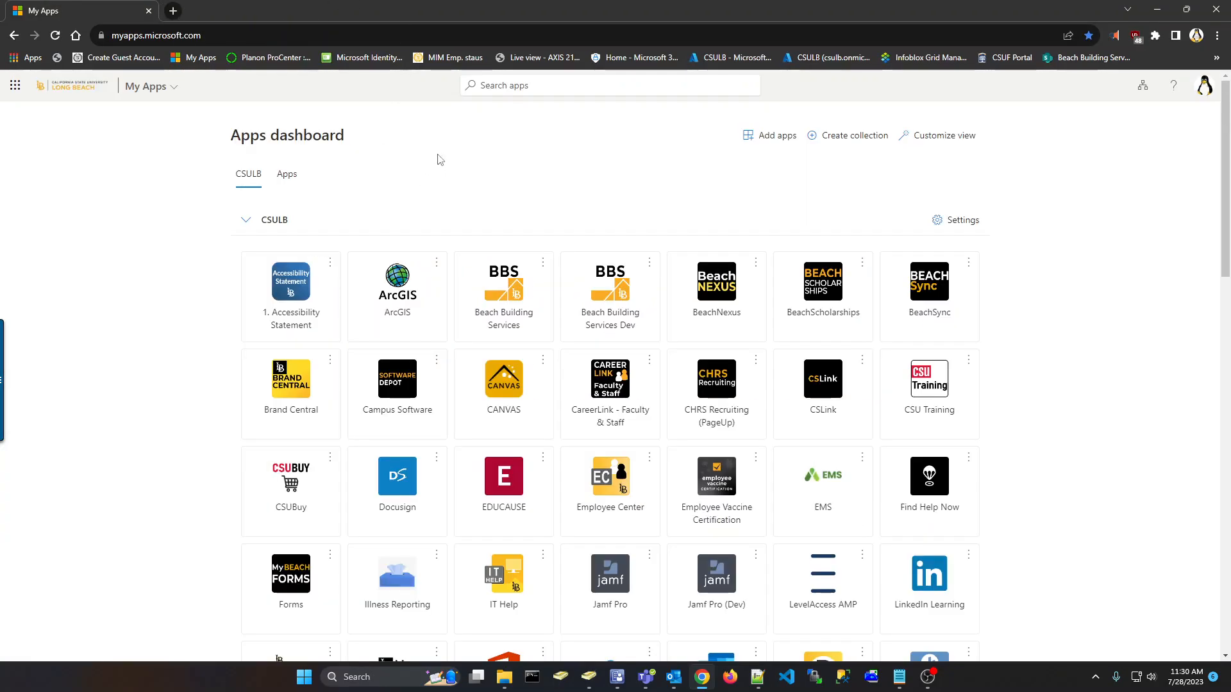
# Open app.docusign.com in a private window to view its login page, then close the window
pyautogui.hotkey('ctrl', 'shift', 'n')
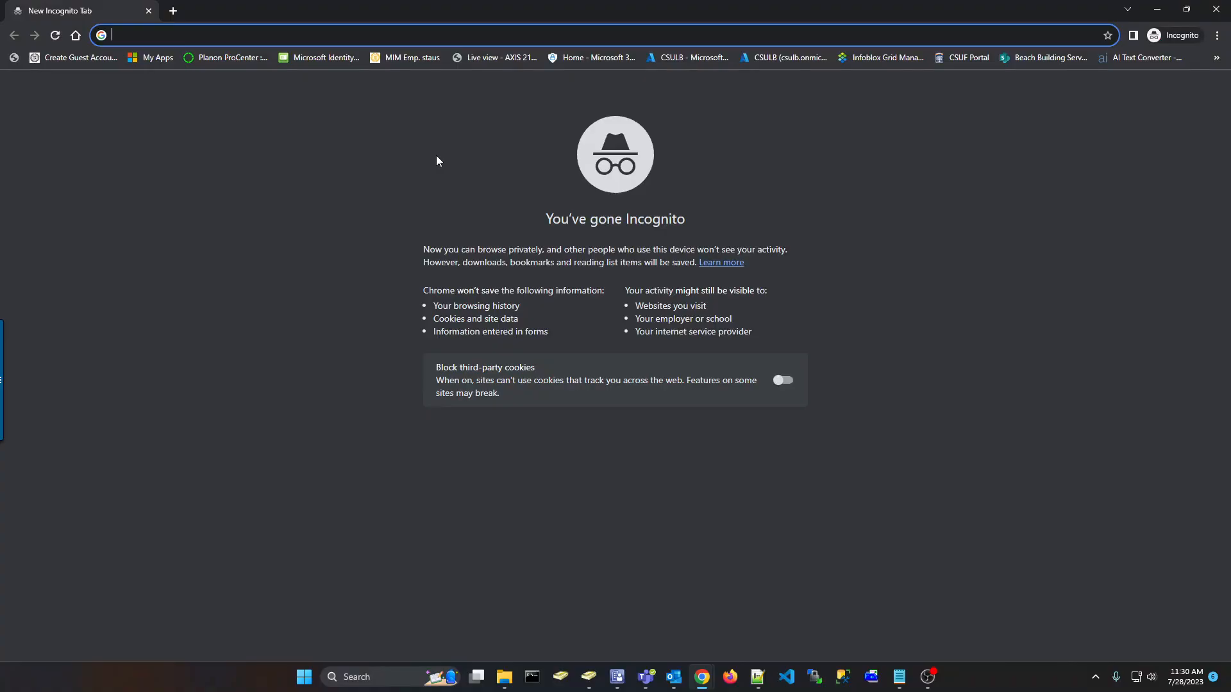
pyautogui.write('app.docusign.com')
pyautogui.press('Return')
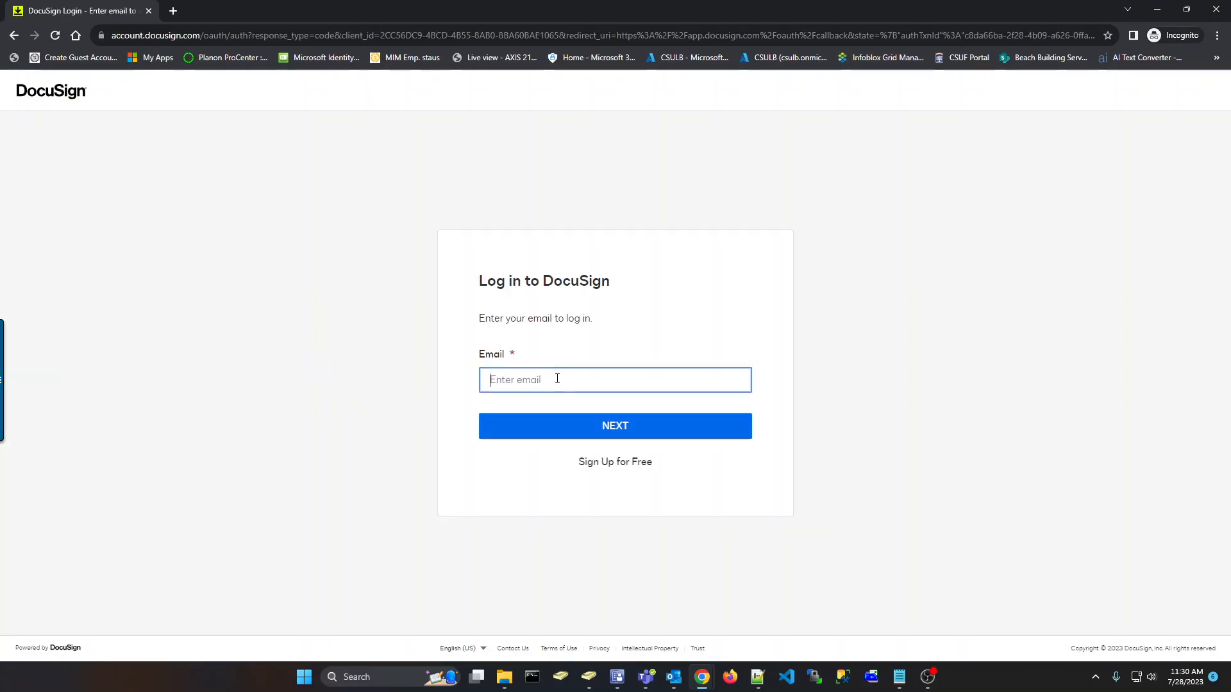
pyautogui.click(1217, 14)
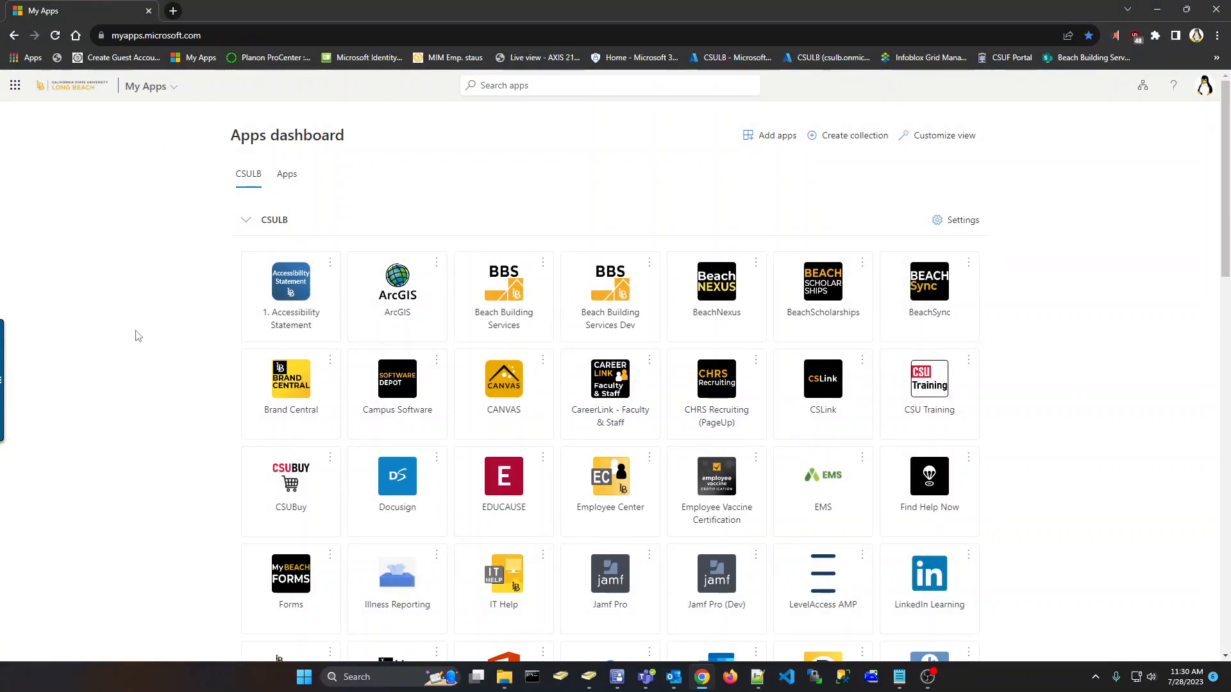
# Launch DocuSign from My Apps and list the Templates shared with me
pyautogui.click(406, 493)
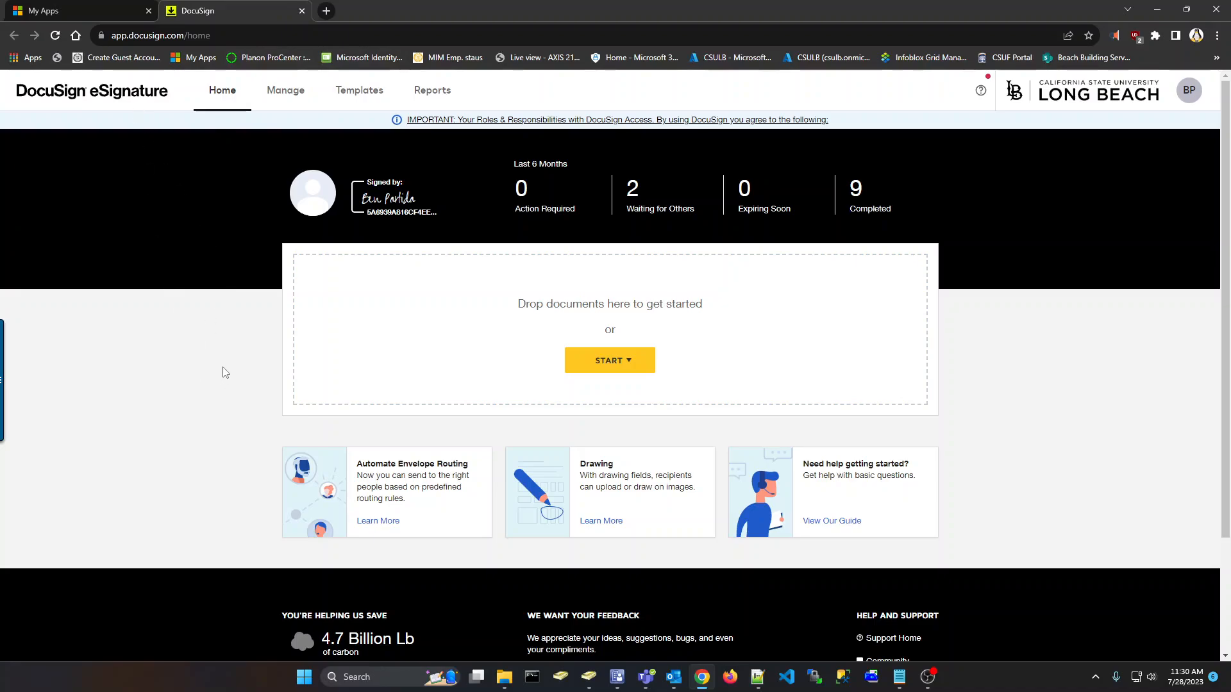
pyautogui.click(356, 100)
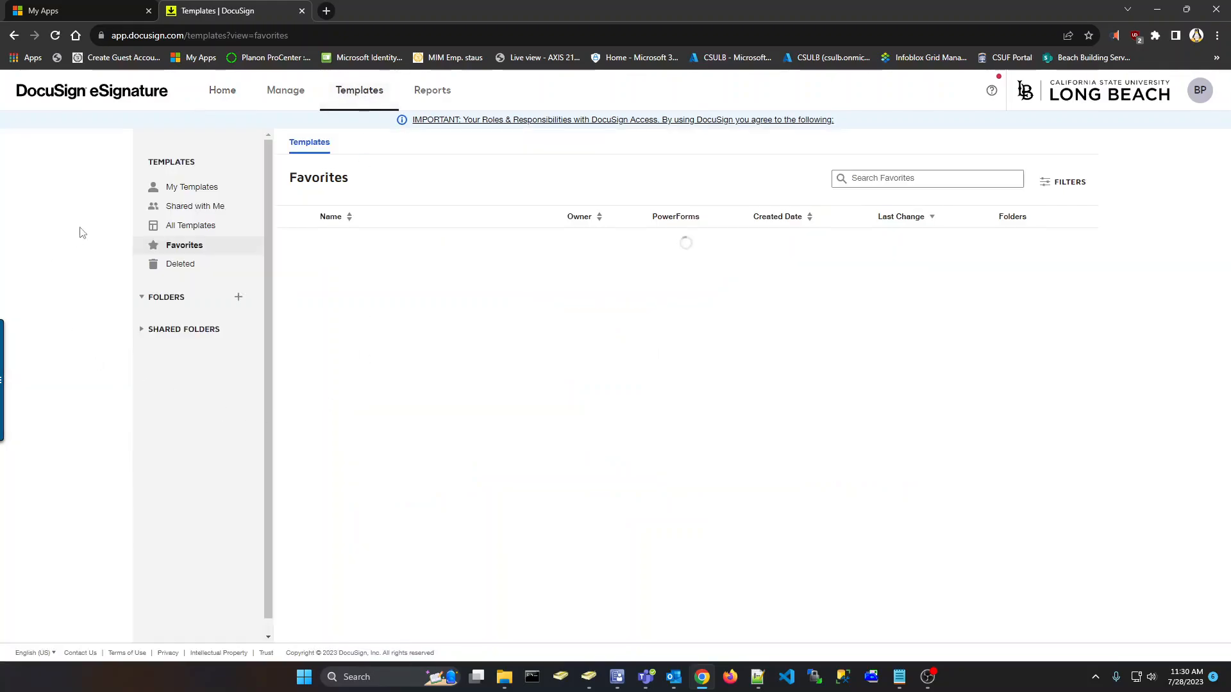
pyautogui.click(190, 209)
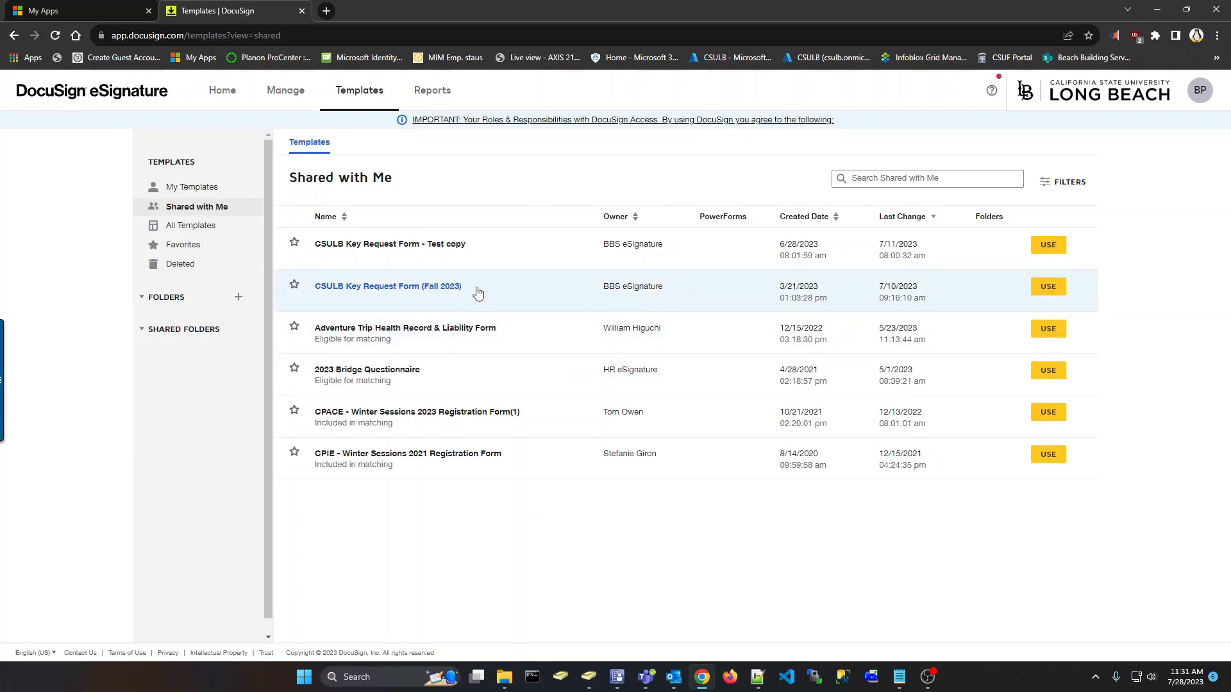
# Start an envelope from the CSULB Key Request Form (Fall 2023) template and highlight the coordinator role name
pyautogui.click(1049, 291)
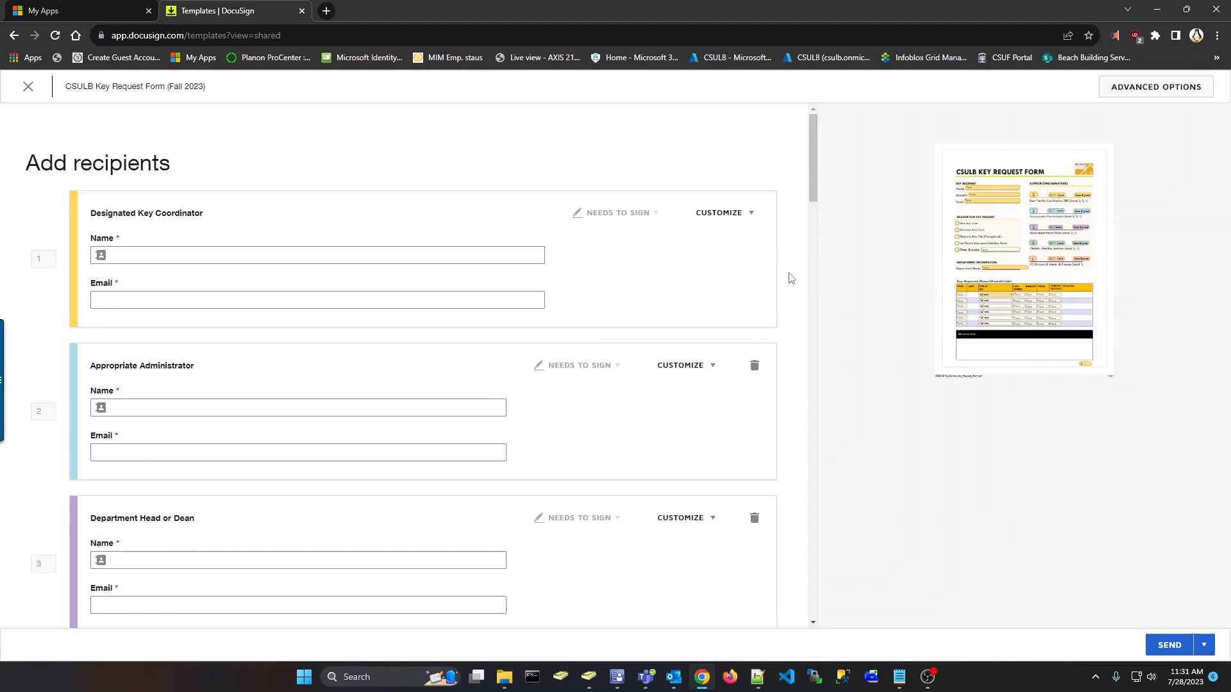
pyautogui.tripleClick(107, 212)
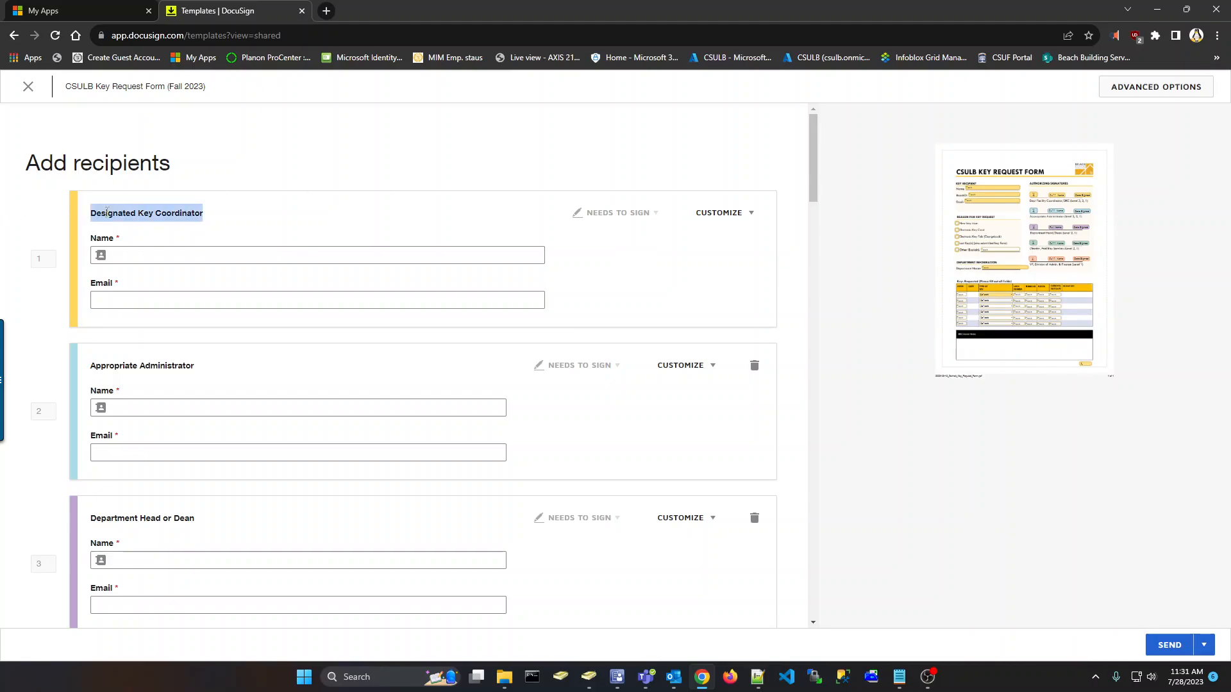
pyautogui.tripleClick(107, 212)
pyautogui.tripleClick(107, 212)
pyautogui.tripleClick(107, 213)
pyautogui.tripleClick(180, 215)
# Enter the coordinator's name, pick the suggested contact, then clear the name and email
pyautogui.click(193, 255)
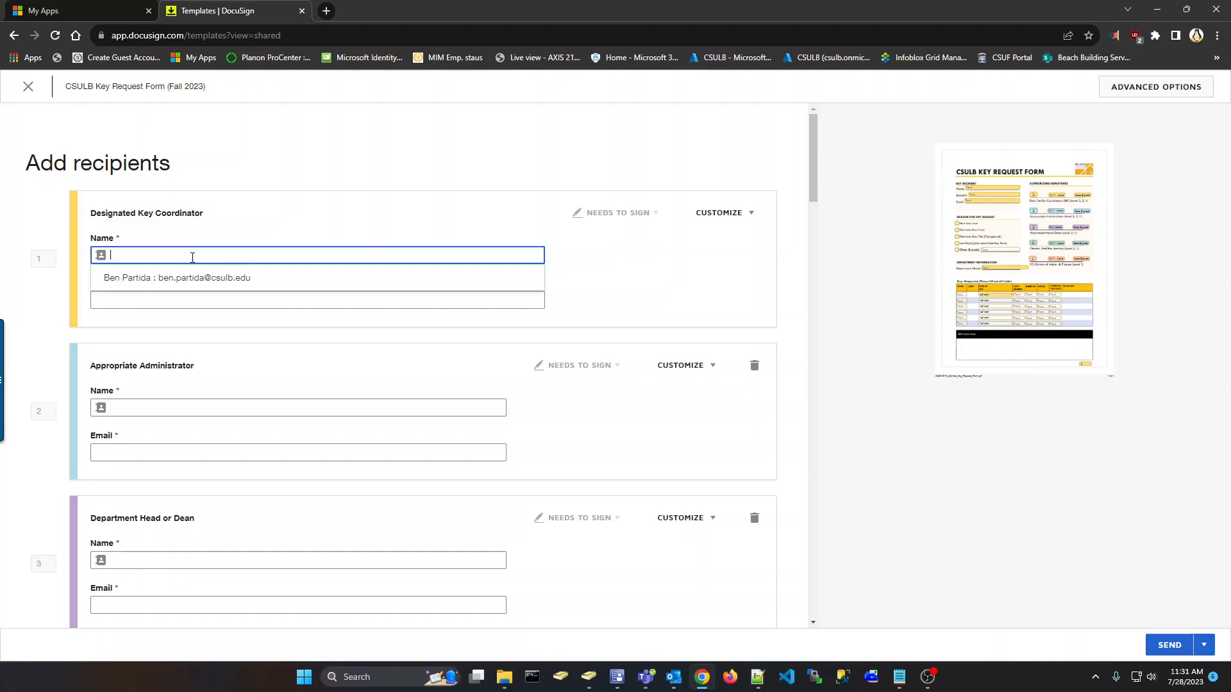
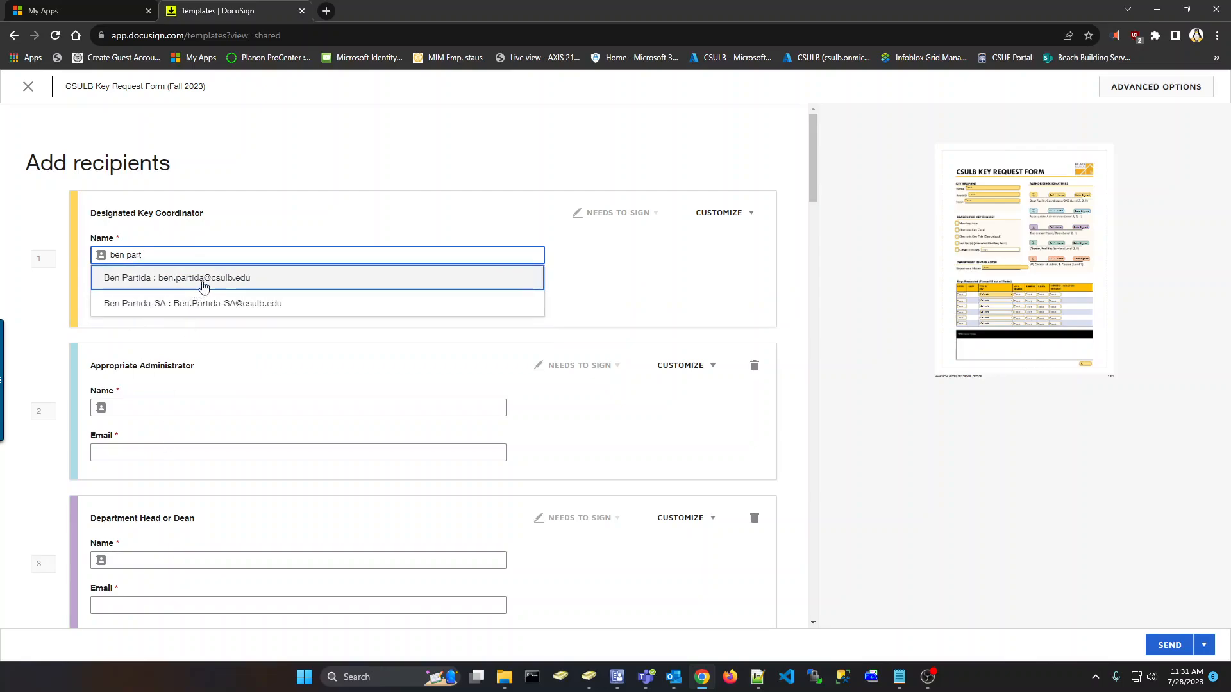
pyautogui.click(204, 286)
pyautogui.tripleClick(200, 300)
pyautogui.moveTo(71, 330)
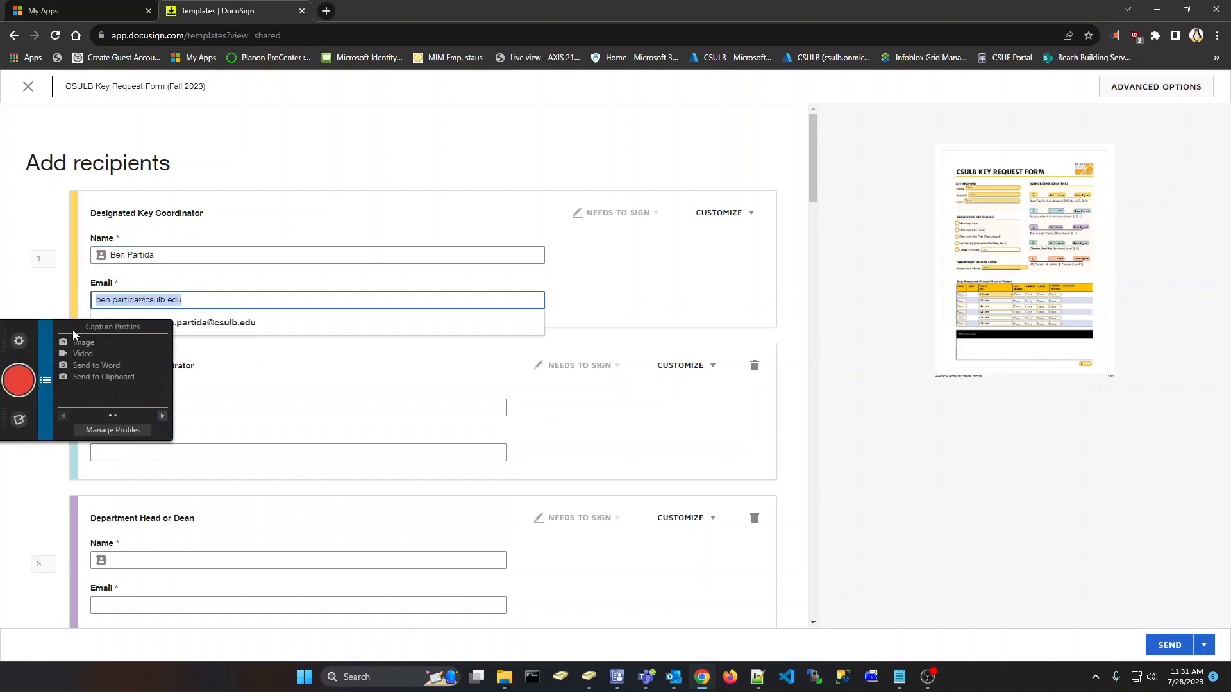
pyautogui.press('BackSpace')
pyautogui.tripleClick(166, 255)
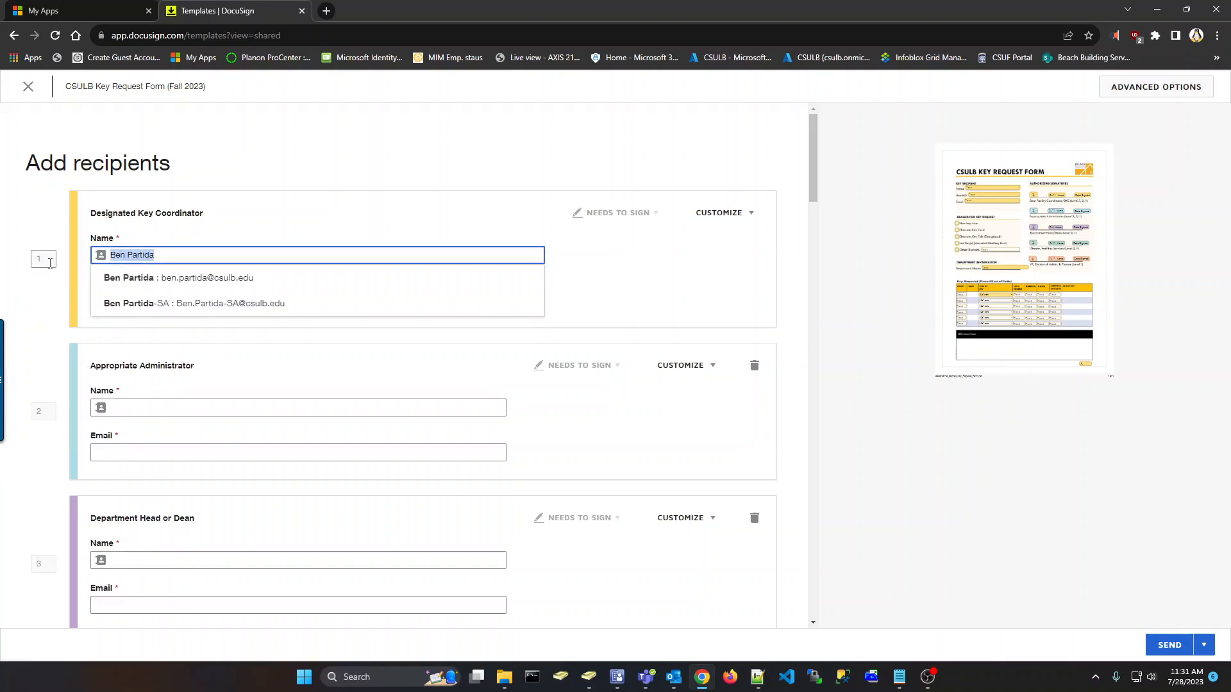
pyautogui.press('BackSpace')
# Refill the Designated Key Coordinator's name and email from the contact suggestions
pyautogui.click(776, 272)
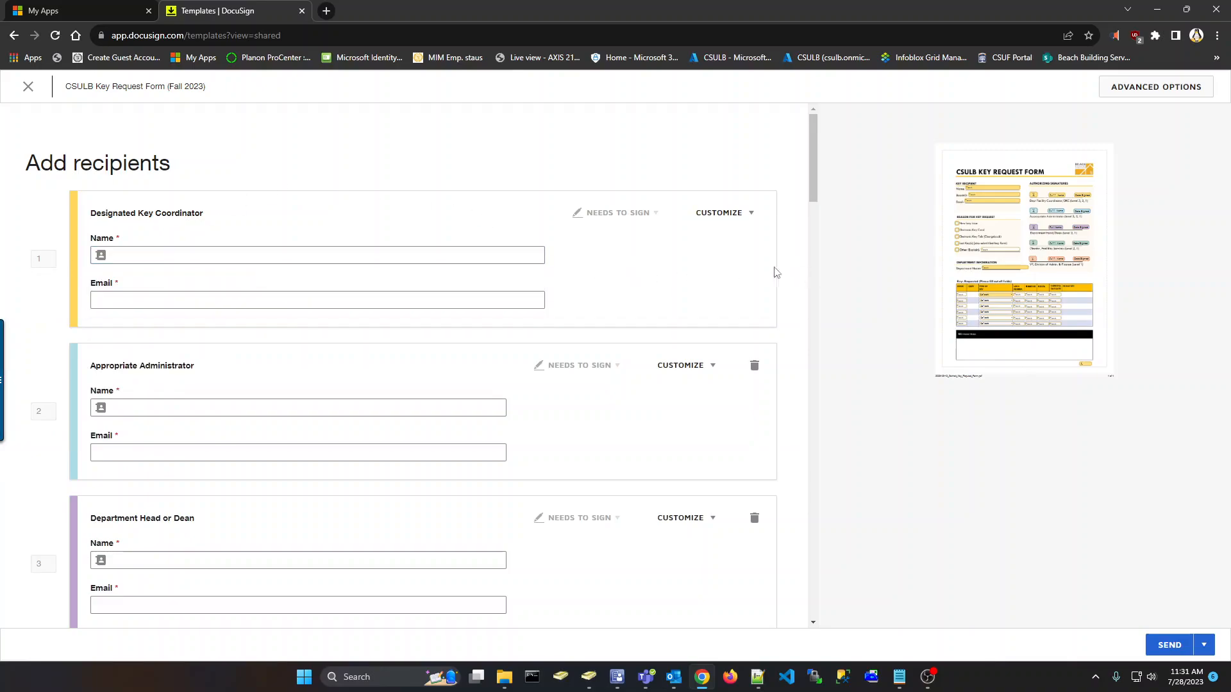
pyautogui.click(227, 256)
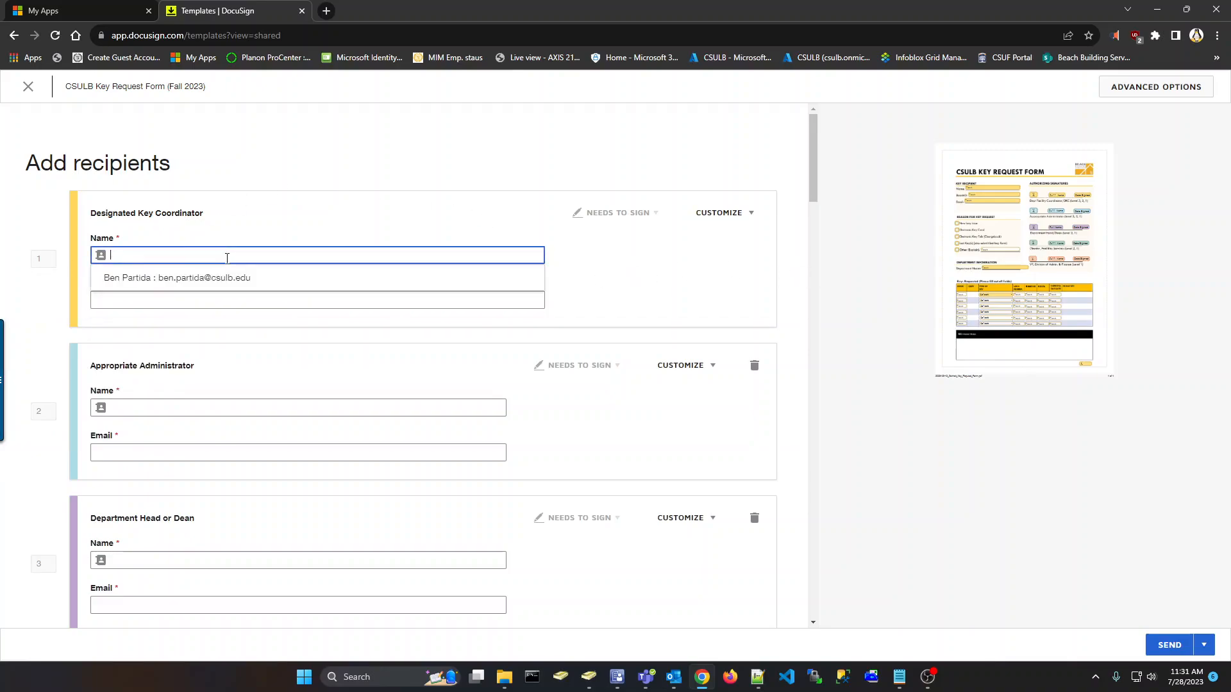
pyautogui.click(184, 283)
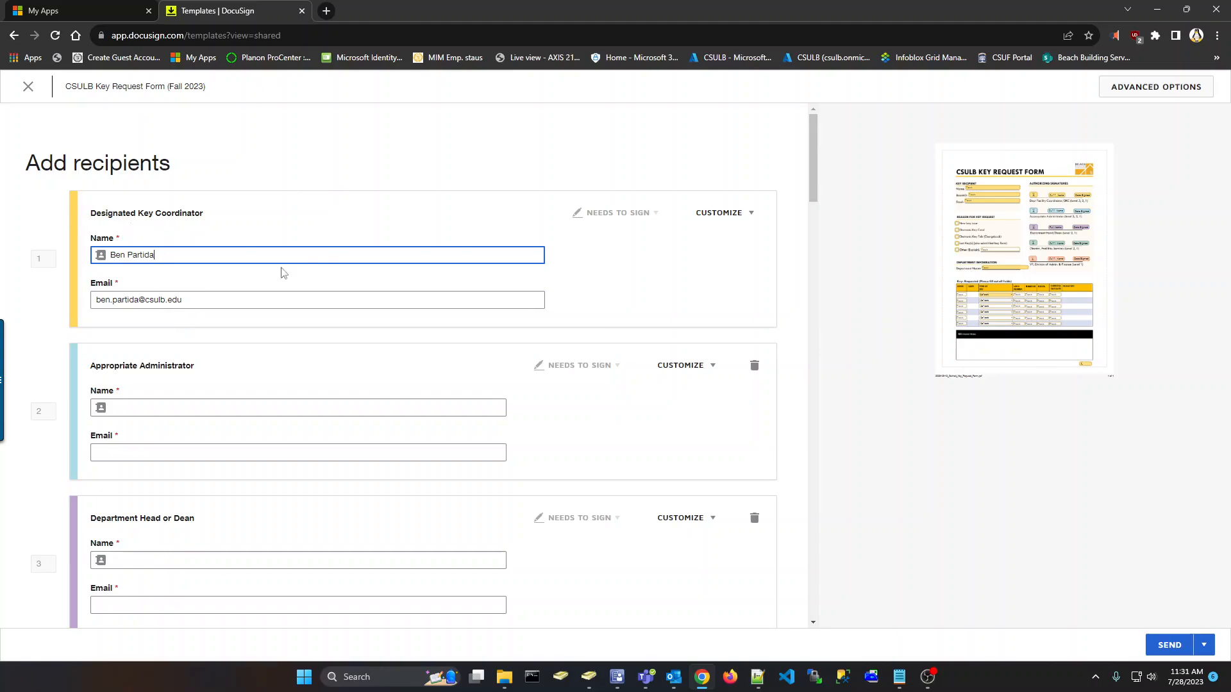
pyautogui.click(791, 286)
pyautogui.scroll(-2, 790, 285)
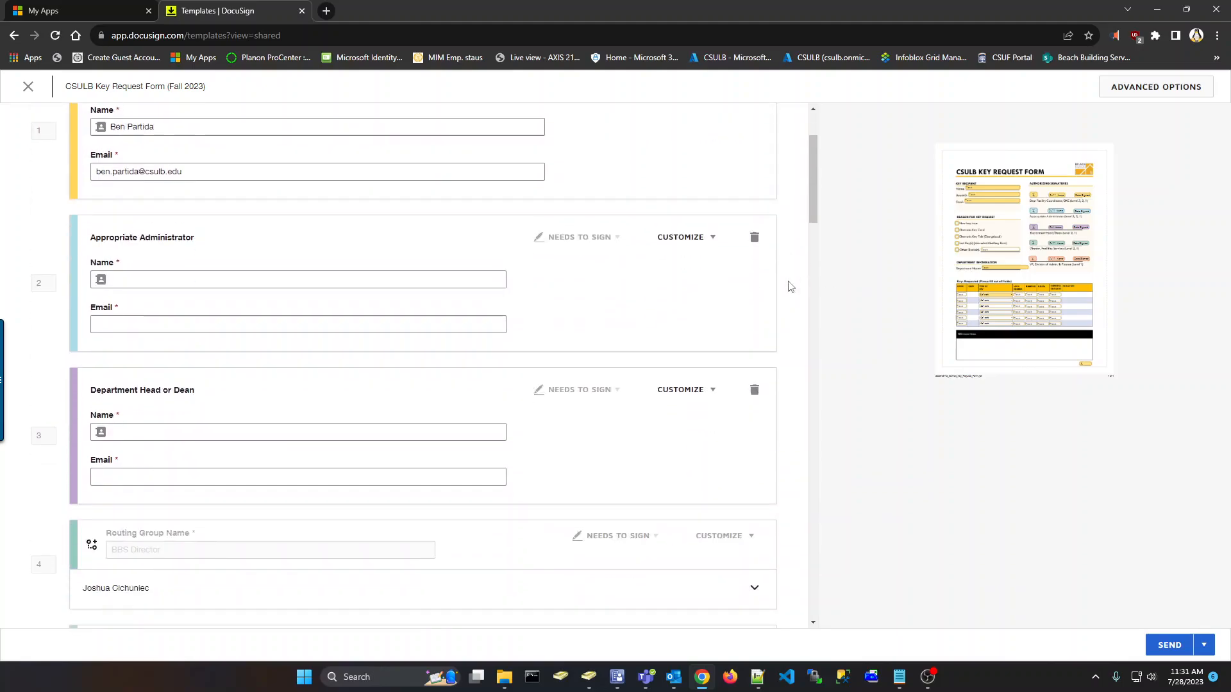
pyautogui.scroll(-1, 788, 283)
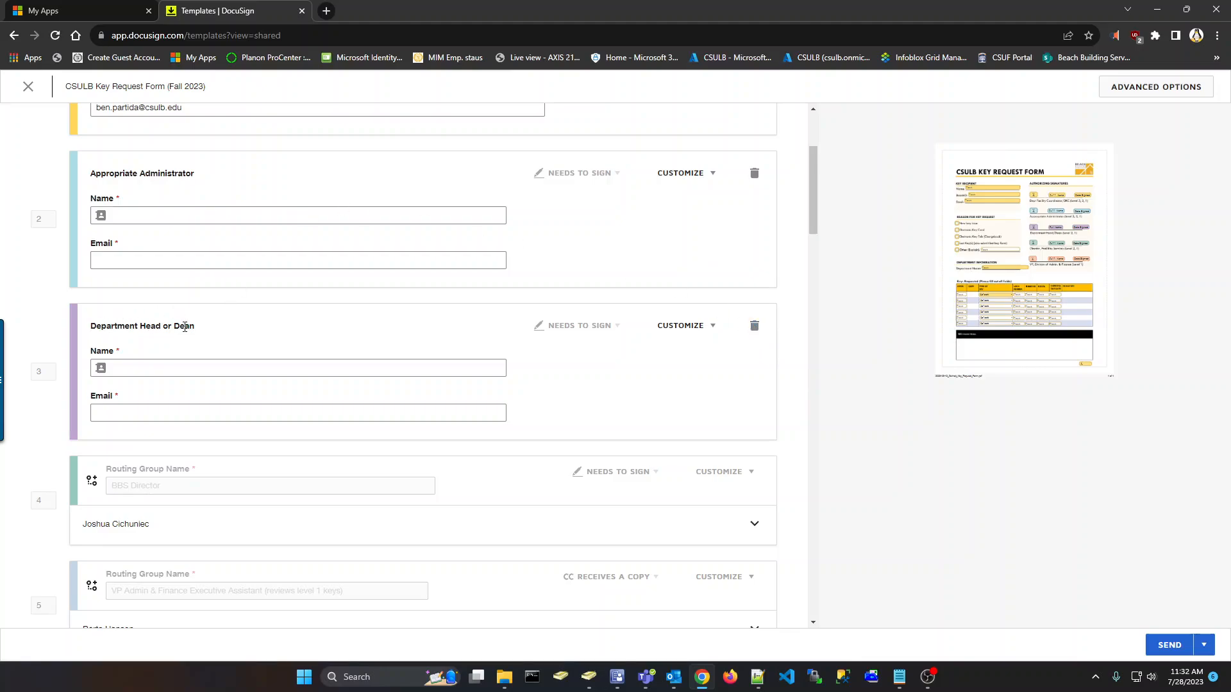
# Delete the Department Head or Dean recipient
pyautogui.click(754, 326)
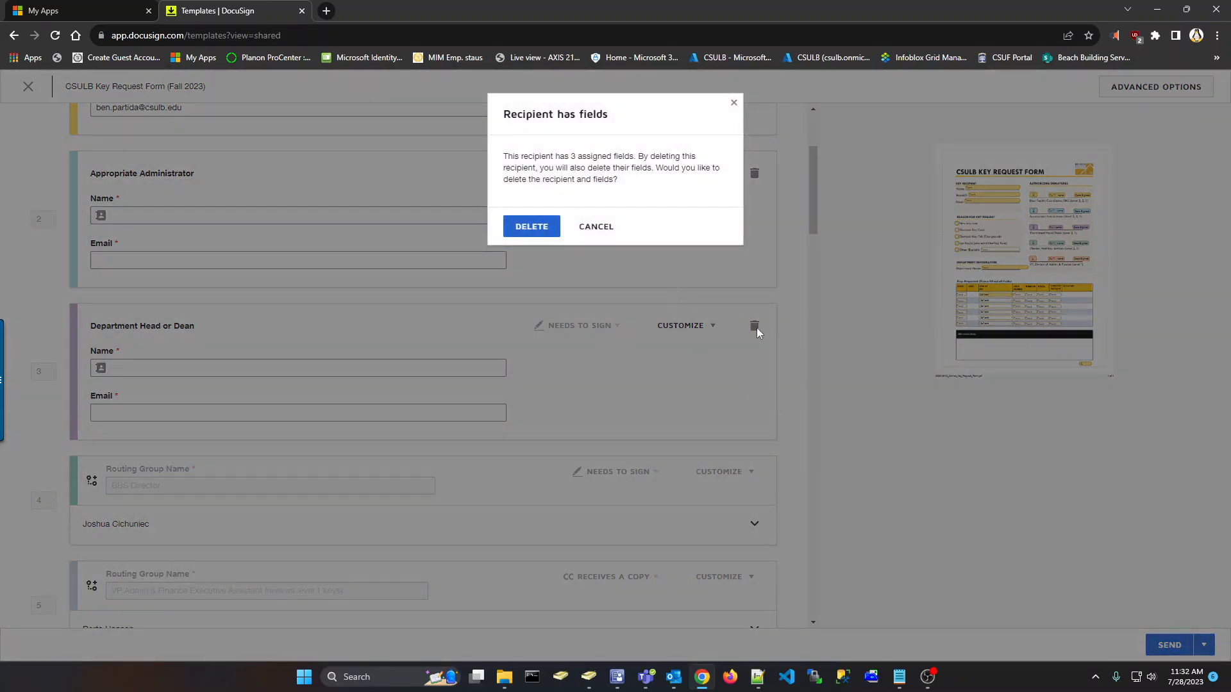
pyautogui.click(523, 228)
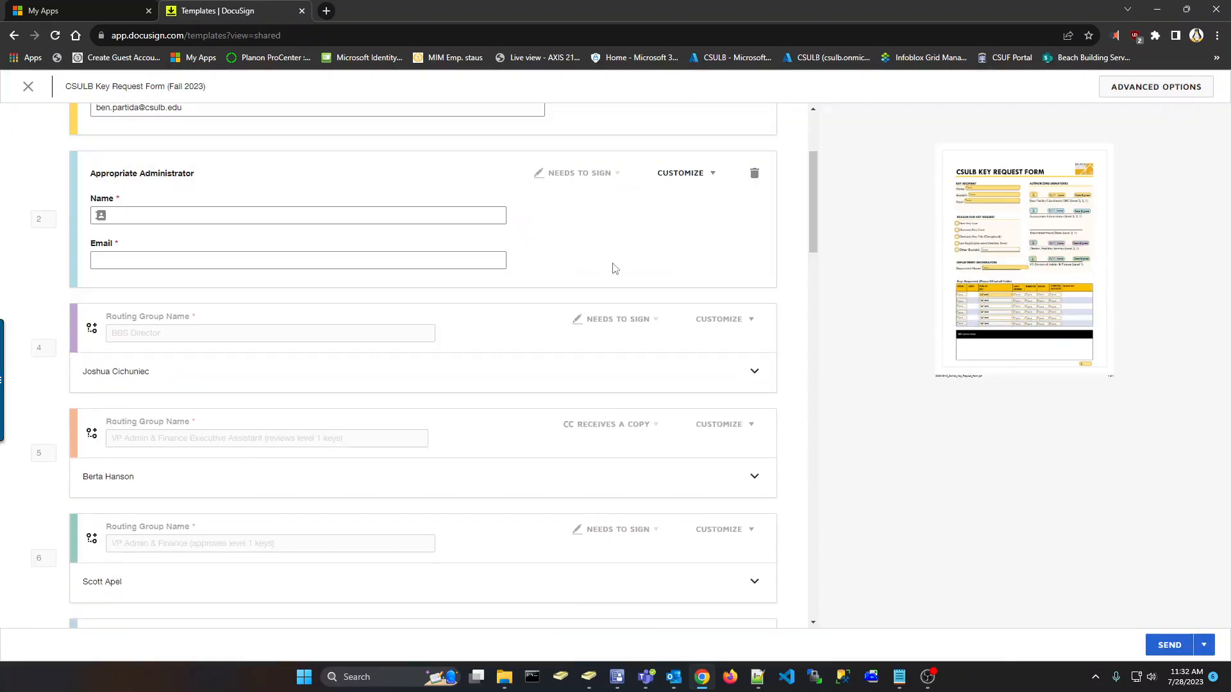
pyautogui.scroll(3, 613, 267)
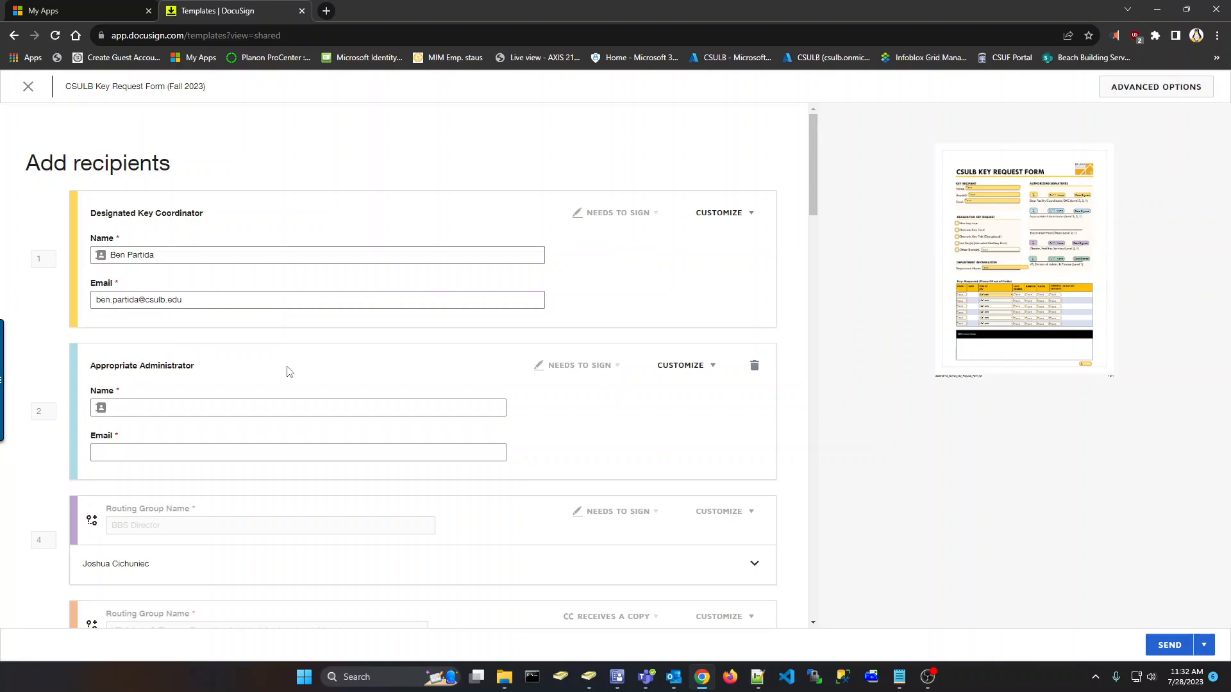
# Cancel deleting the Appropriate Administrator recipient and begin entering its name
pyautogui.click(755, 367)
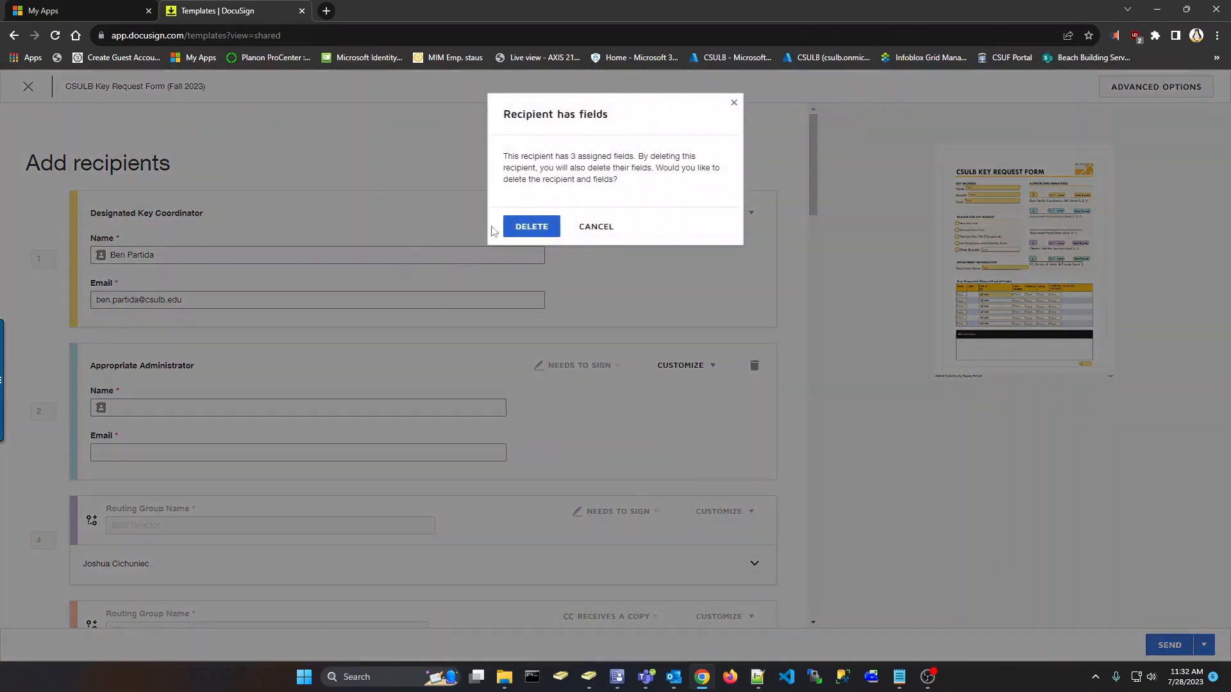
pyautogui.click(584, 228)
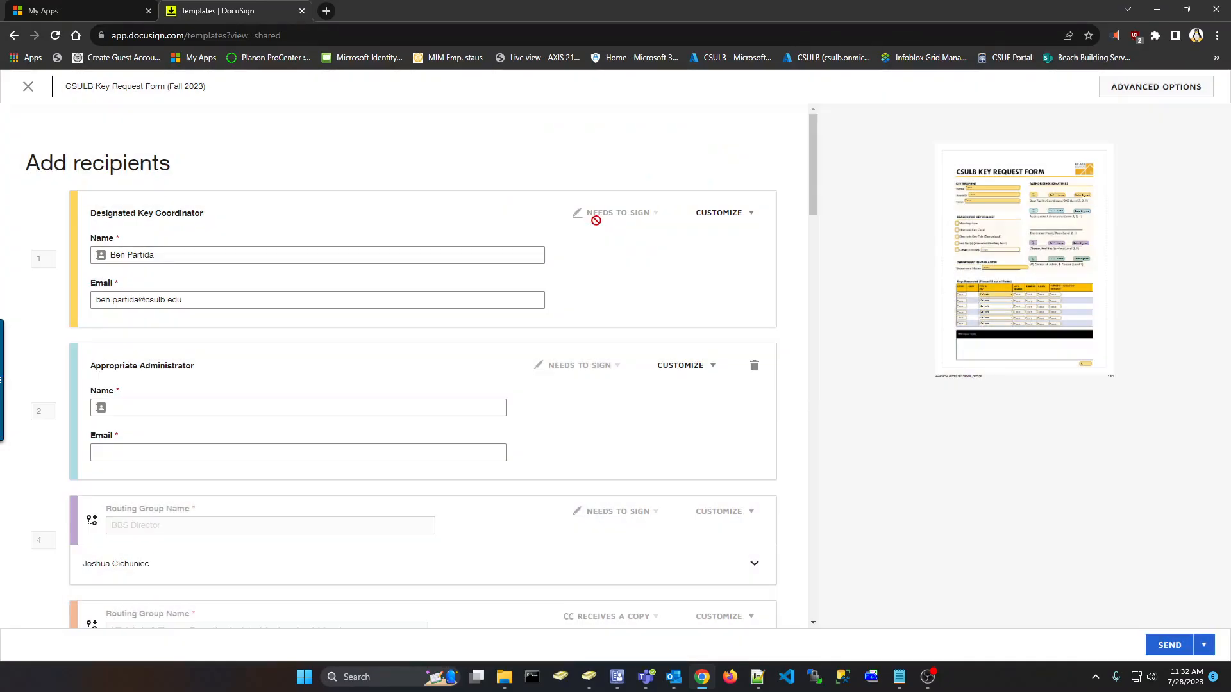
pyautogui.click(210, 408)
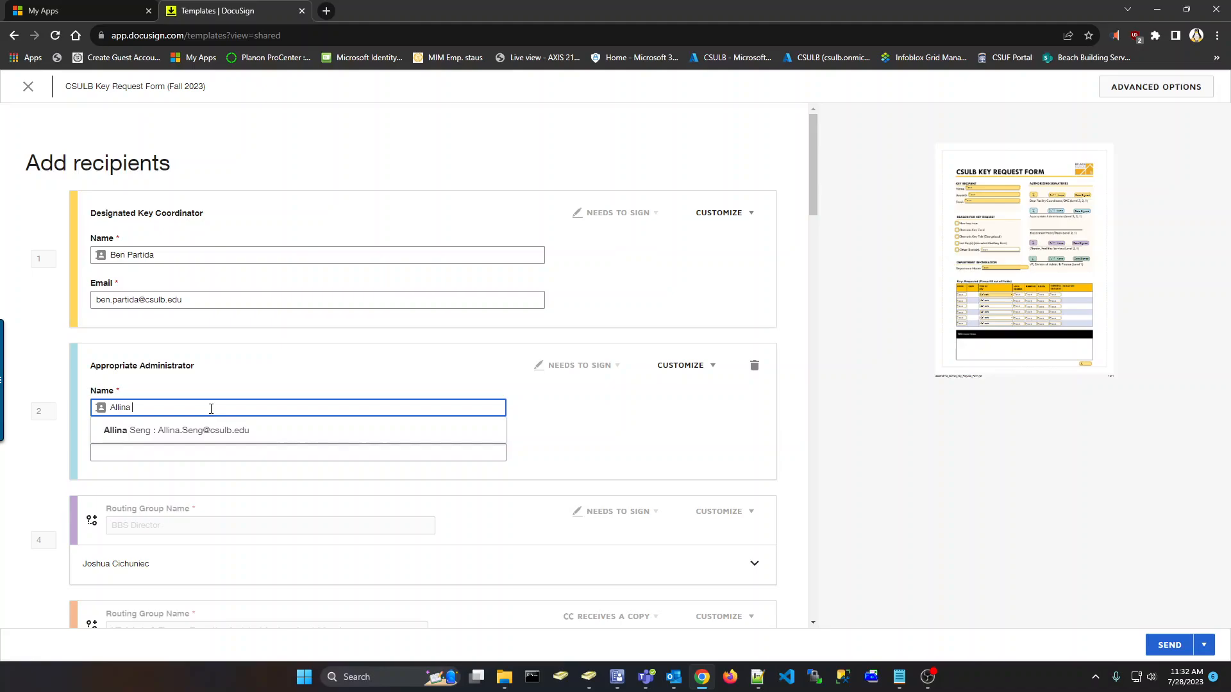
# Fill the Appropriate Administrator's name and CSULB email from the suggested contact
pyautogui.click(223, 431)
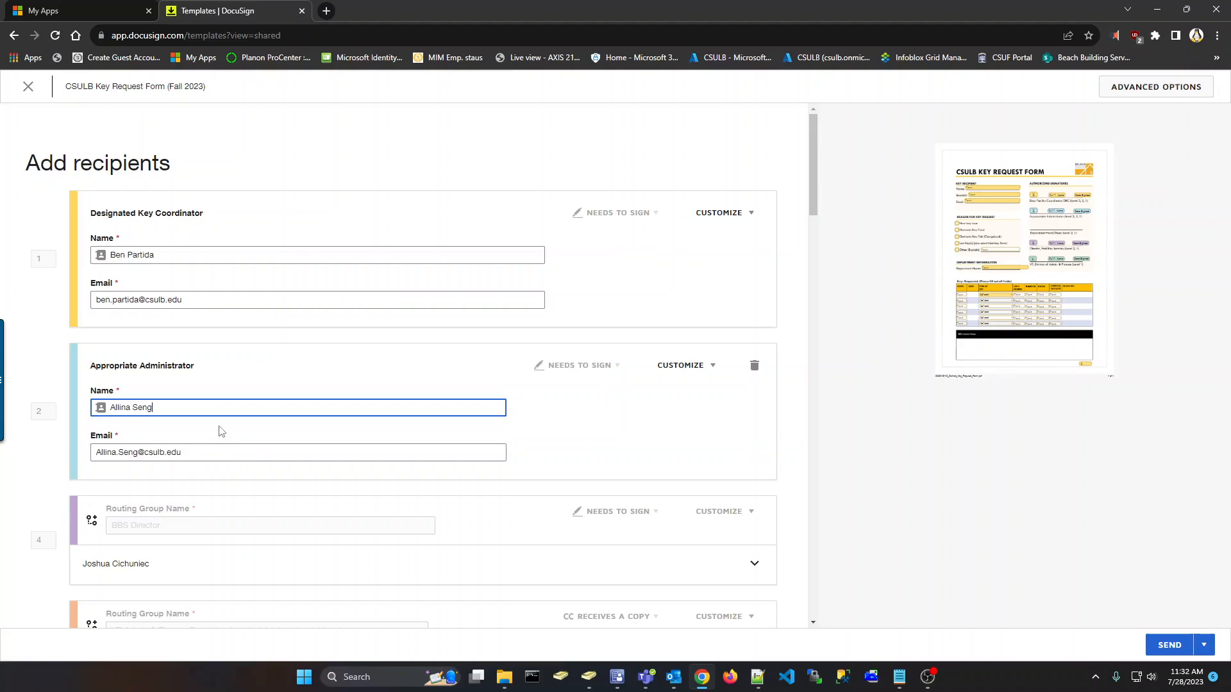
pyautogui.click(795, 402)
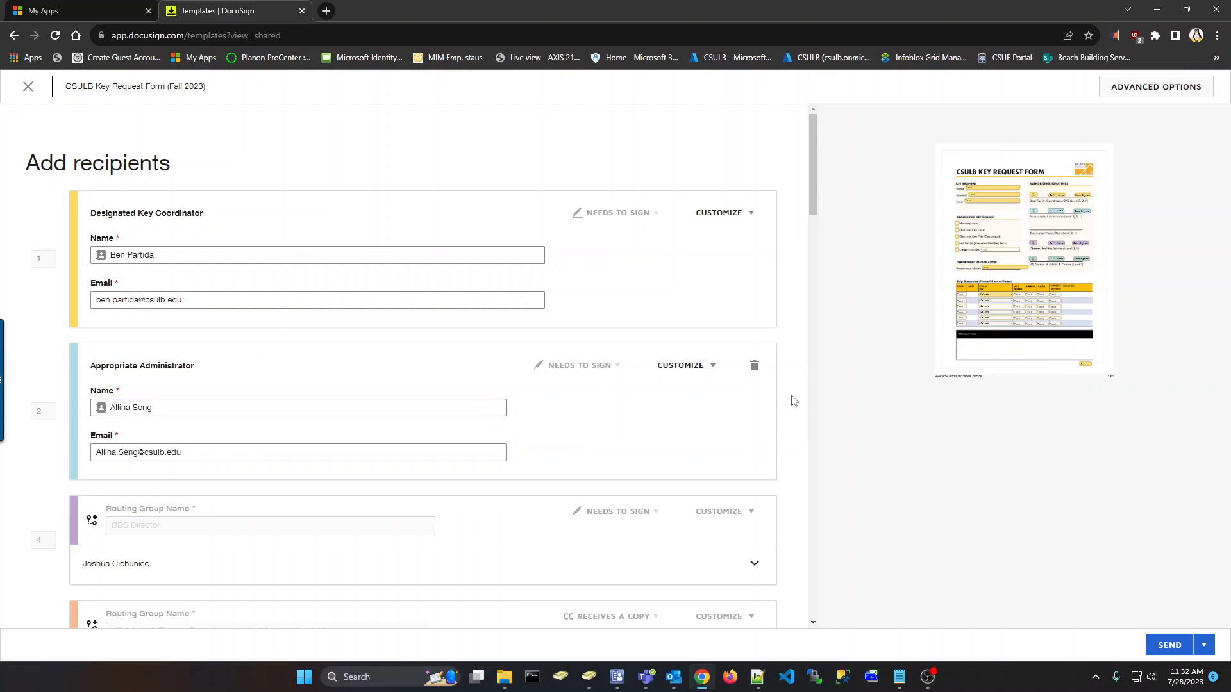
pyautogui.scroll(-2, 794, 401)
pyautogui.scroll(-2, 794, 401)
pyautogui.scroll(-1, 794, 401)
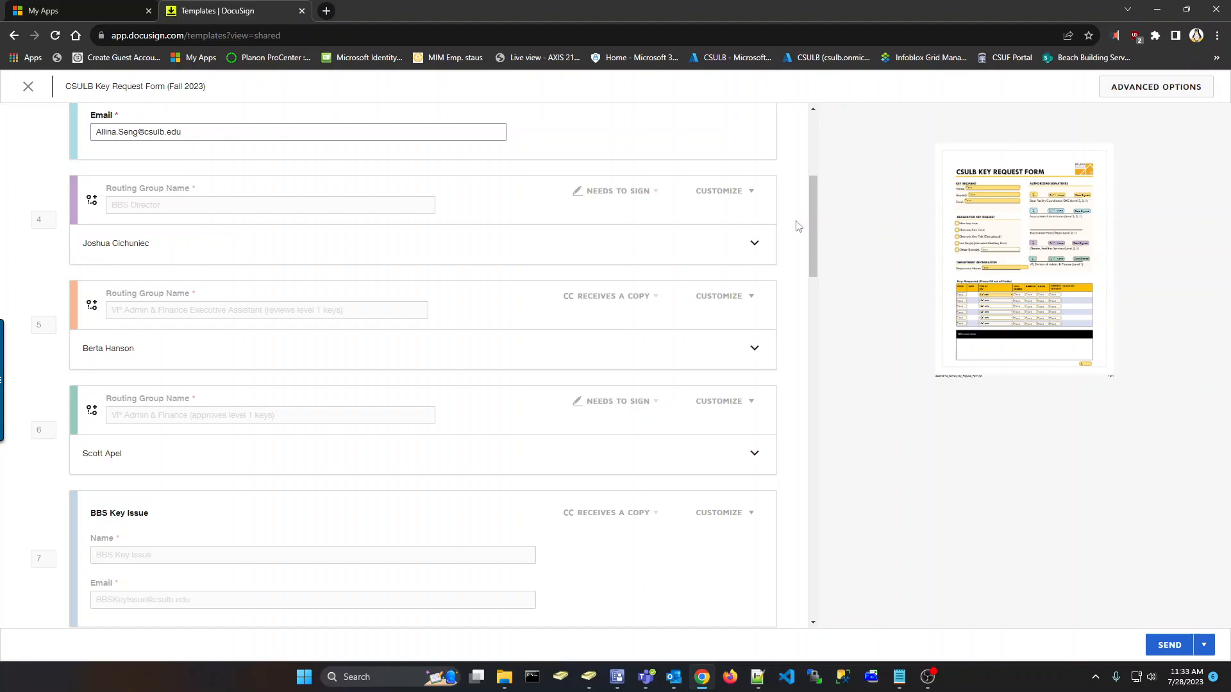
# Scroll through the routing groups to the BBS Key Issue copy recipient and QualtricsResponseID field
pyautogui.scroll(2, 798, 226)
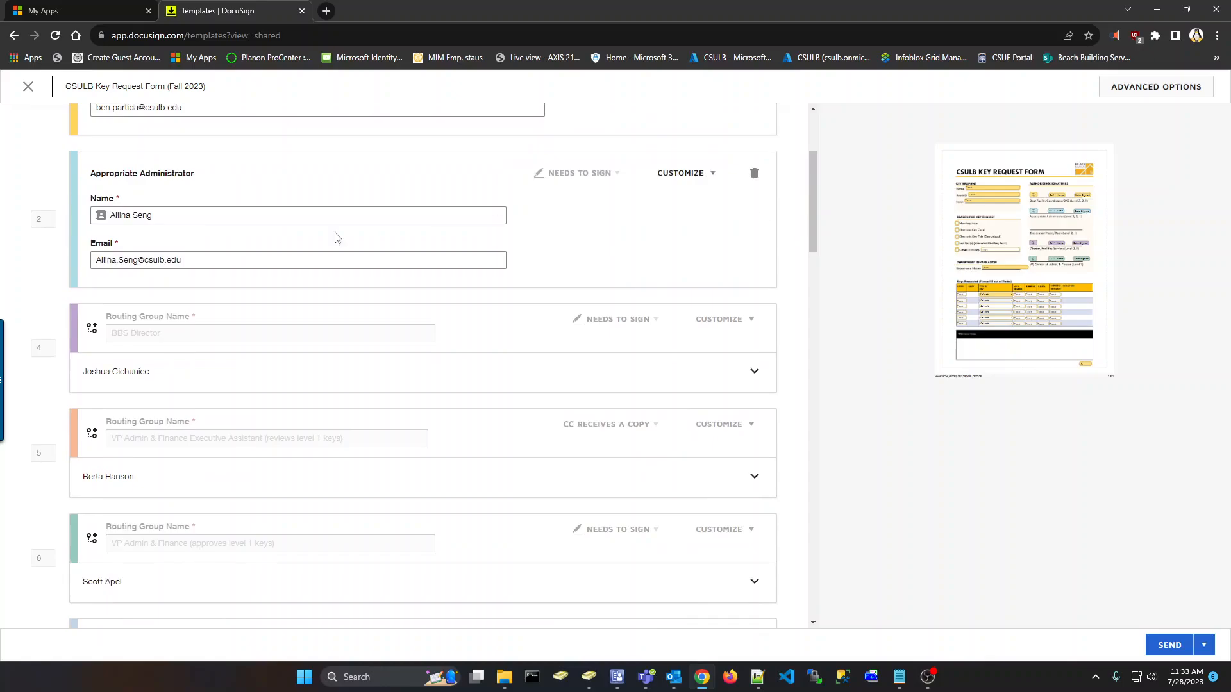
pyautogui.scroll(2, 795, 227)
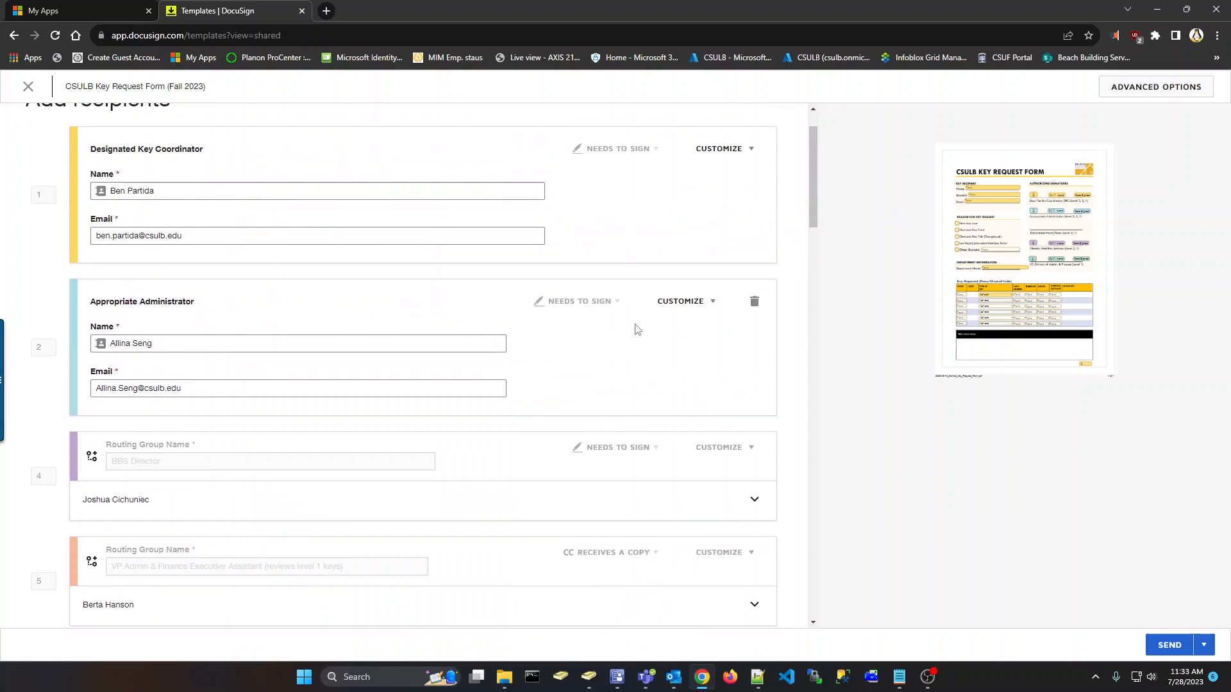
pyautogui.scroll(-2, 789, 334)
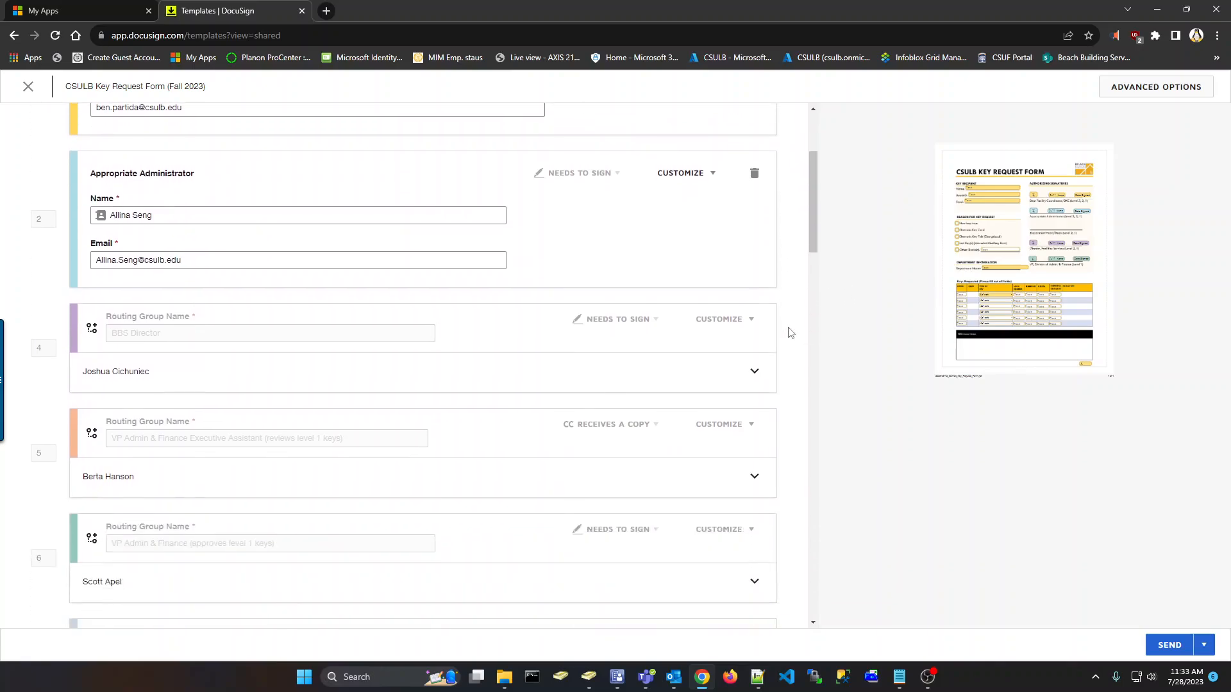
pyautogui.scroll(-1, 791, 333)
pyautogui.scroll(-1, 791, 333)
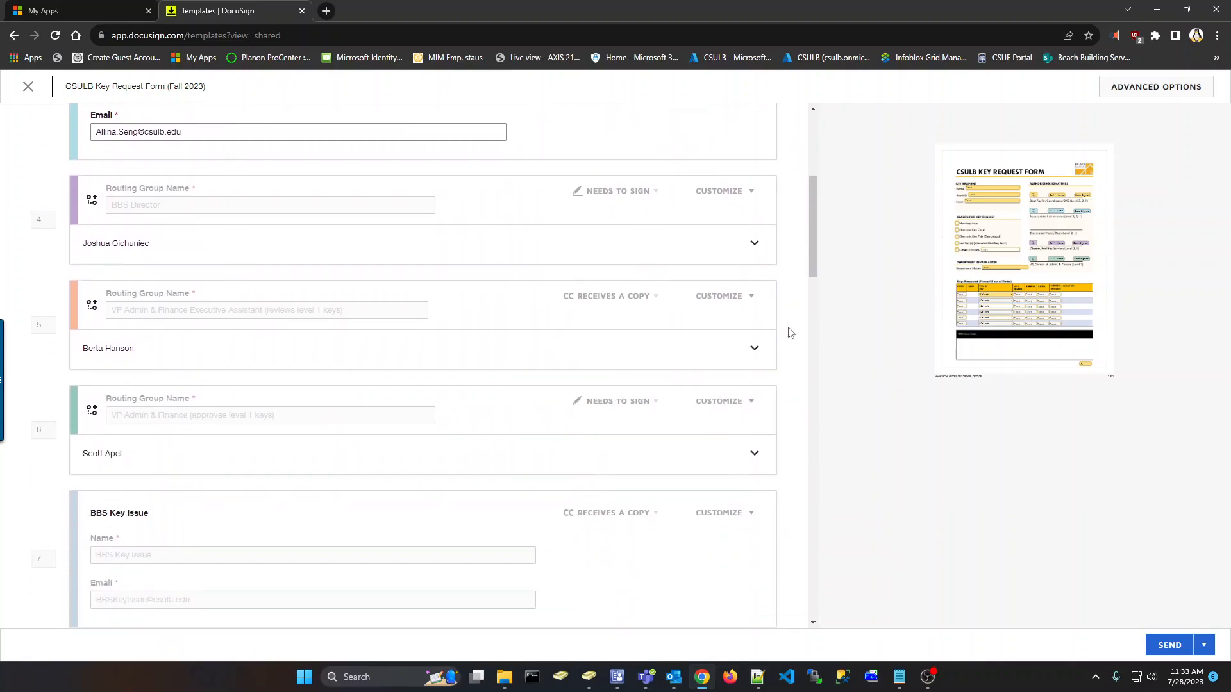
pyautogui.scroll(-1, 791, 333)
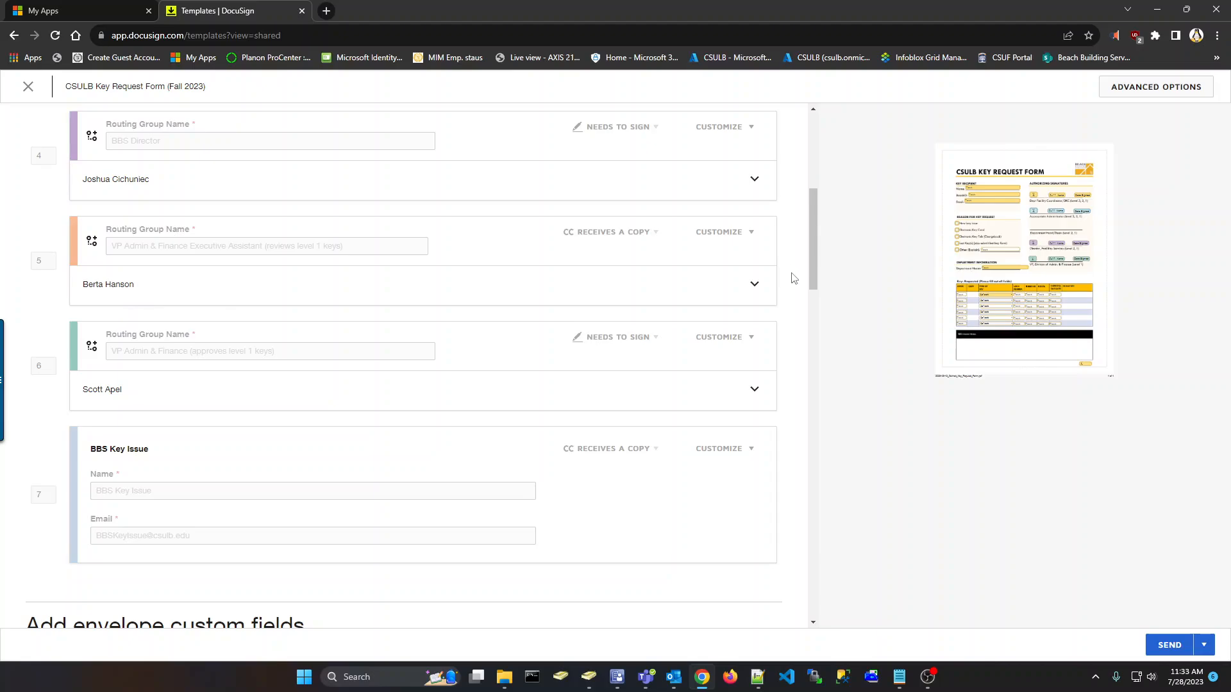
pyautogui.scroll(2, 794, 278)
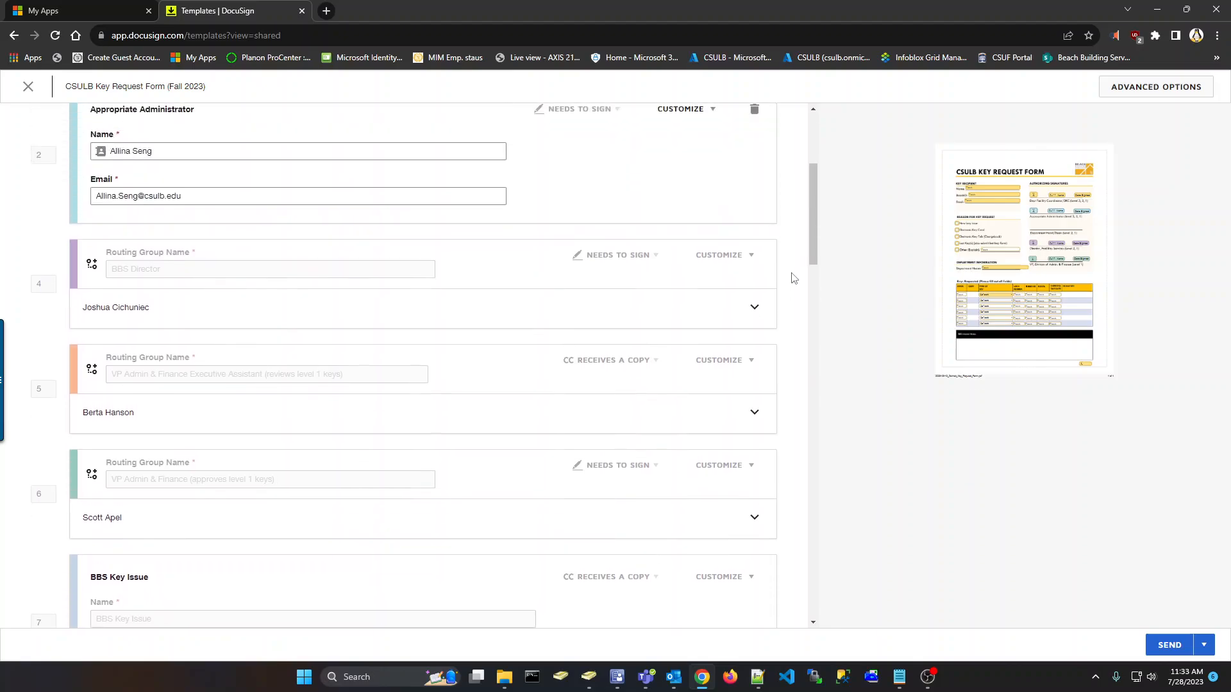
pyautogui.scroll(-2, 794, 277)
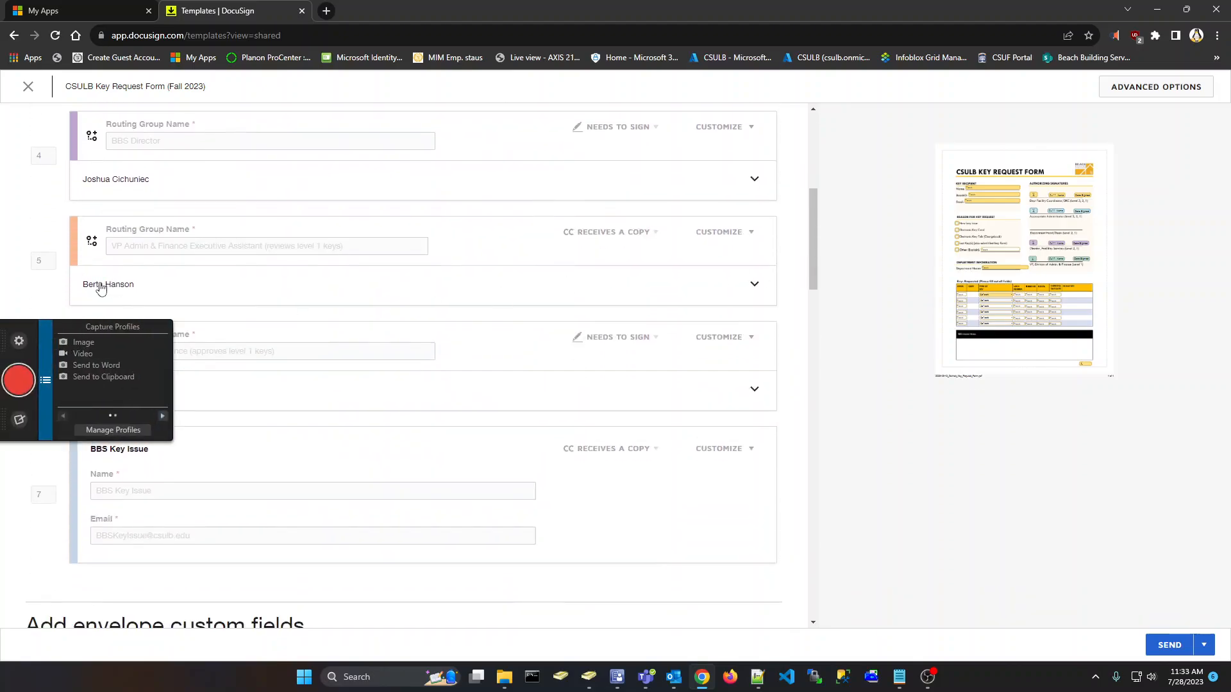
pyautogui.scroll(-1, 794, 286)
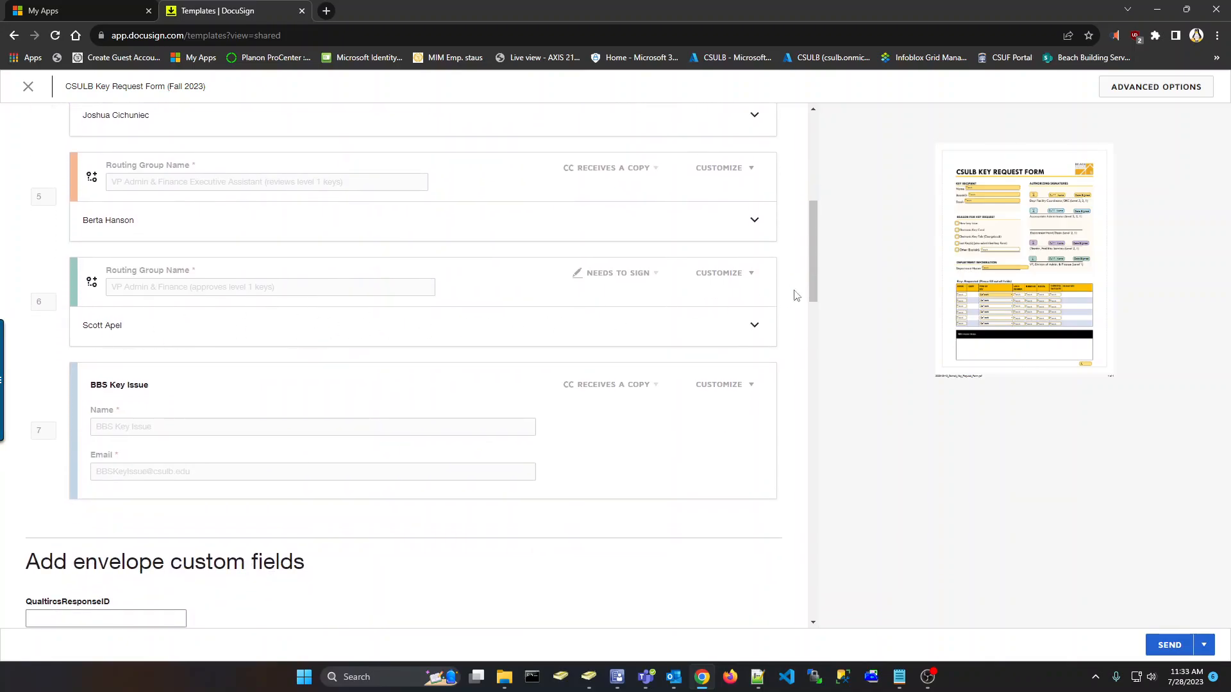
pyautogui.scroll(-2, 796, 289)
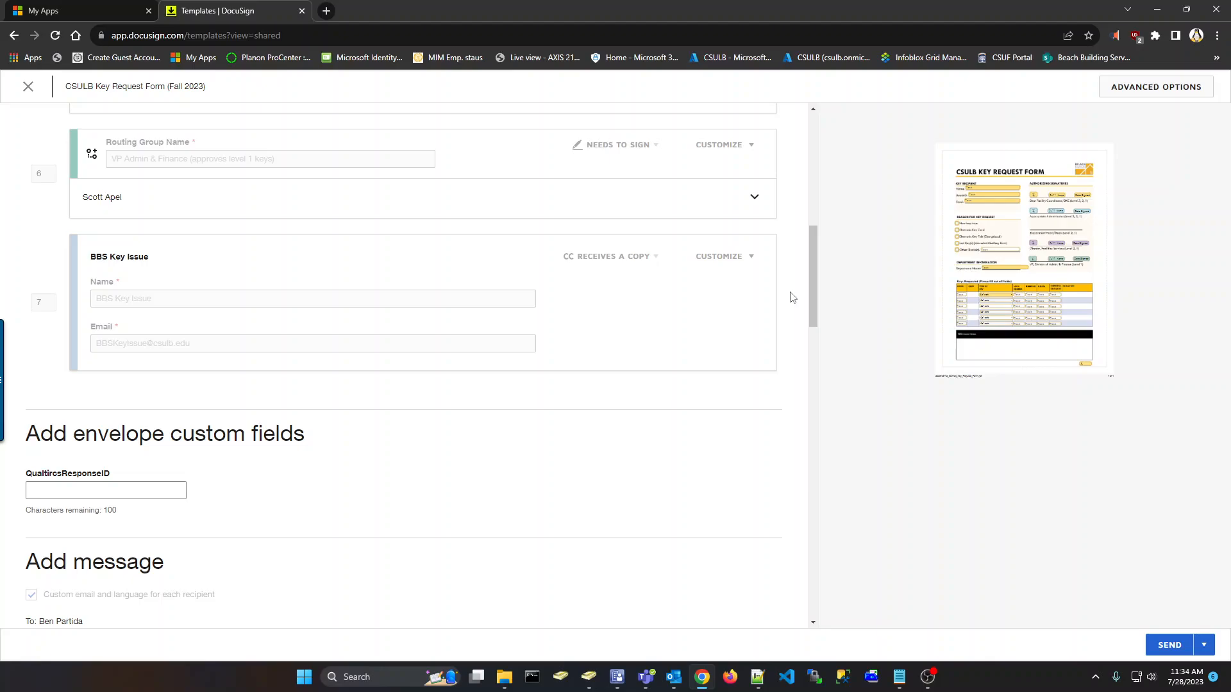
pyautogui.scroll(-3, 792, 297)
pyautogui.scroll(-1, 792, 297)
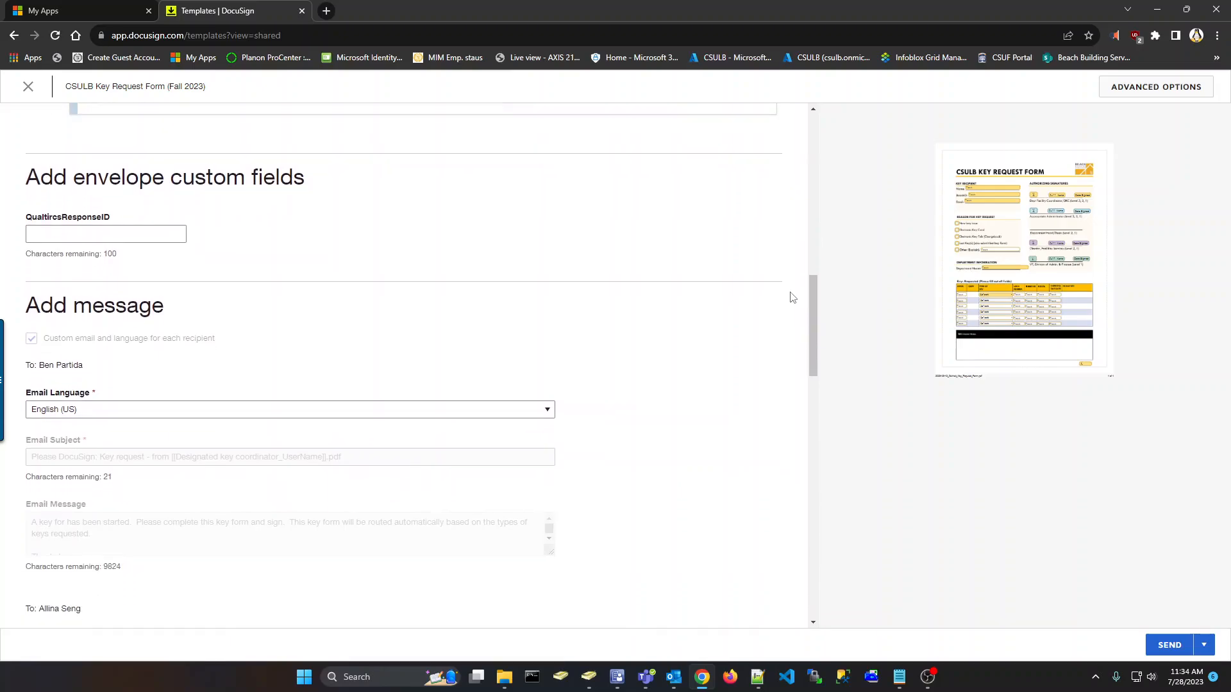
pyautogui.scroll(-2, 793, 297)
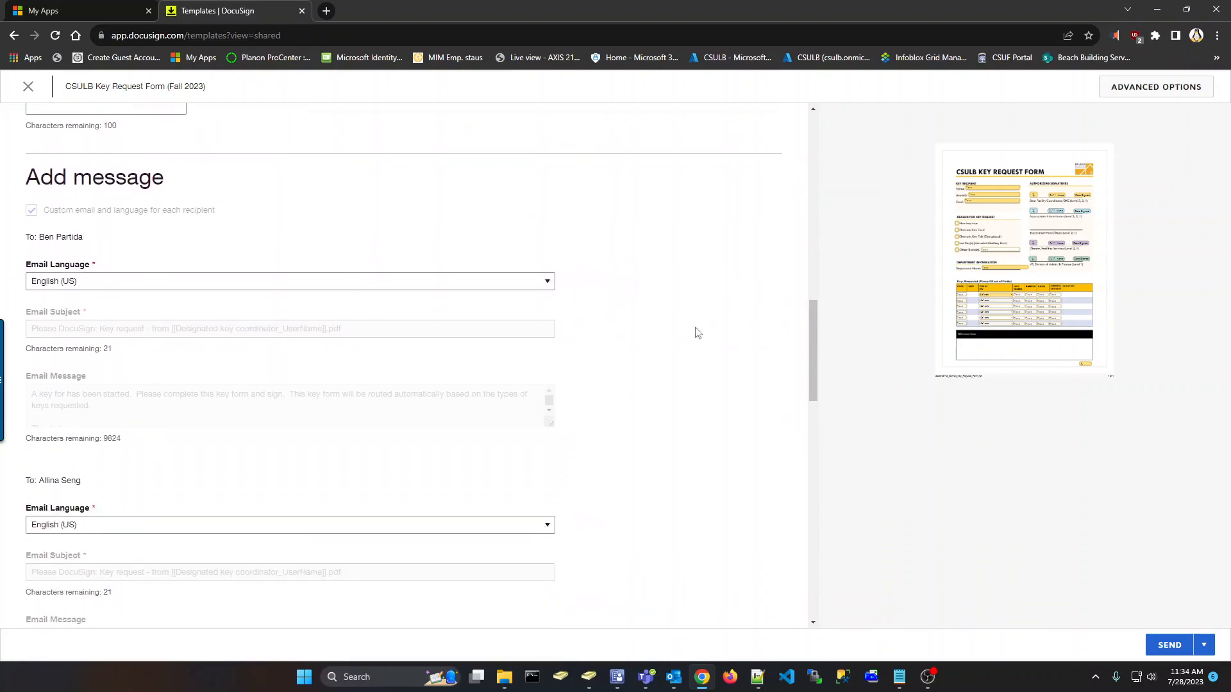
pyautogui.scroll(-2, 698, 333)
pyautogui.scroll(-2, 683, 338)
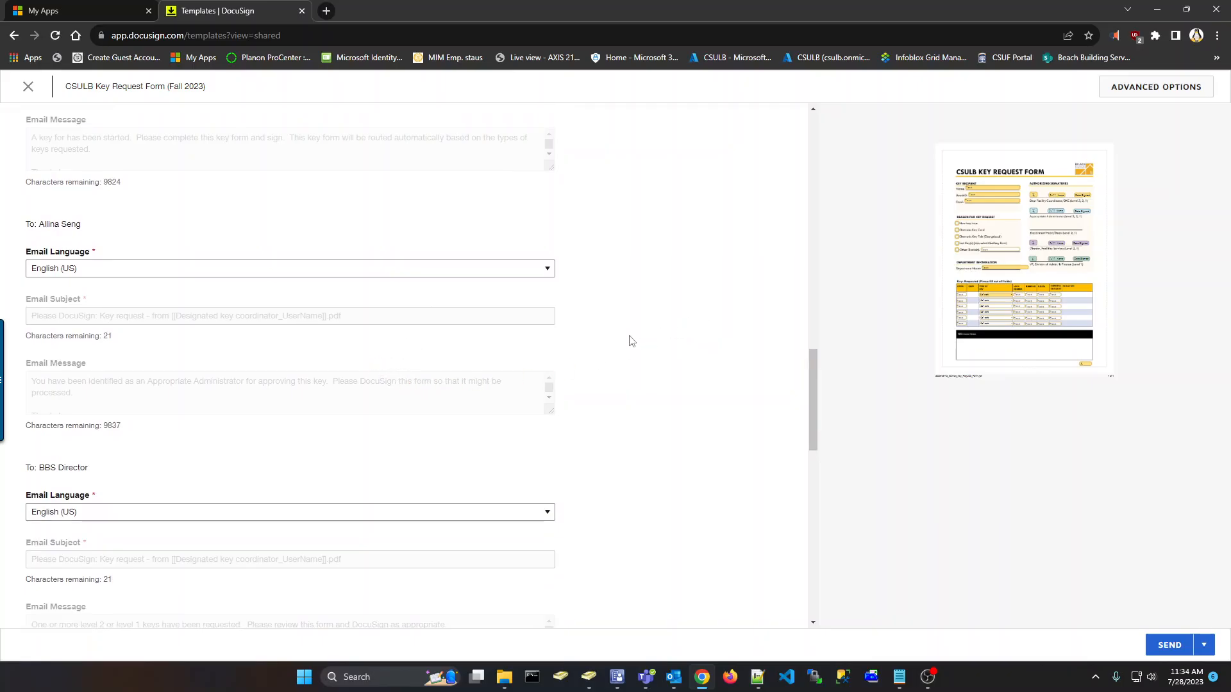
pyautogui.scroll(-2, 632, 341)
pyautogui.scroll(-4, 632, 341)
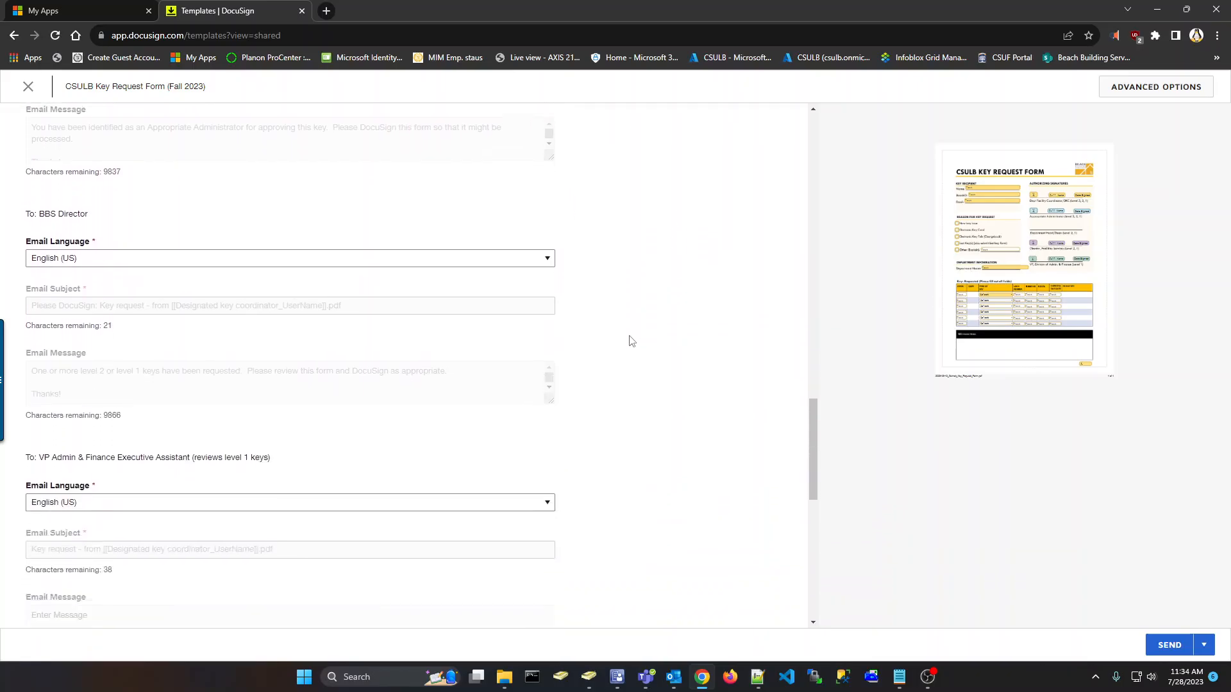
pyautogui.scroll(-3, 641, 371)
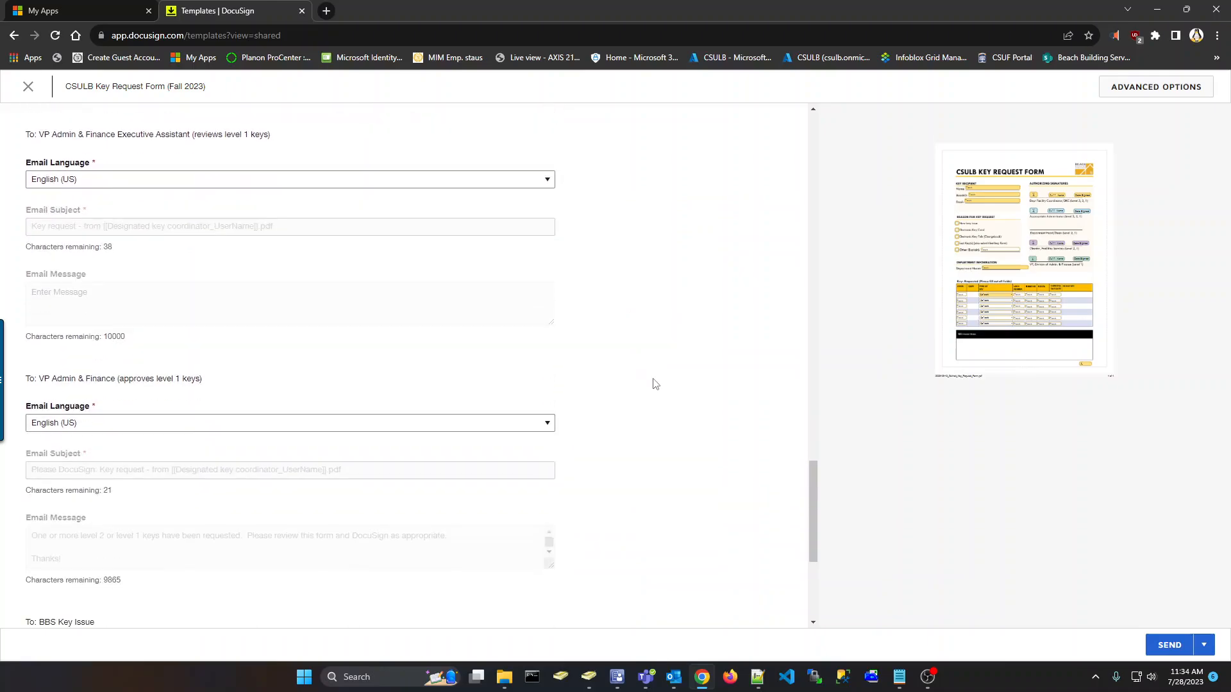
pyautogui.scroll(7, 657, 384)
pyautogui.scroll(15, 656, 383)
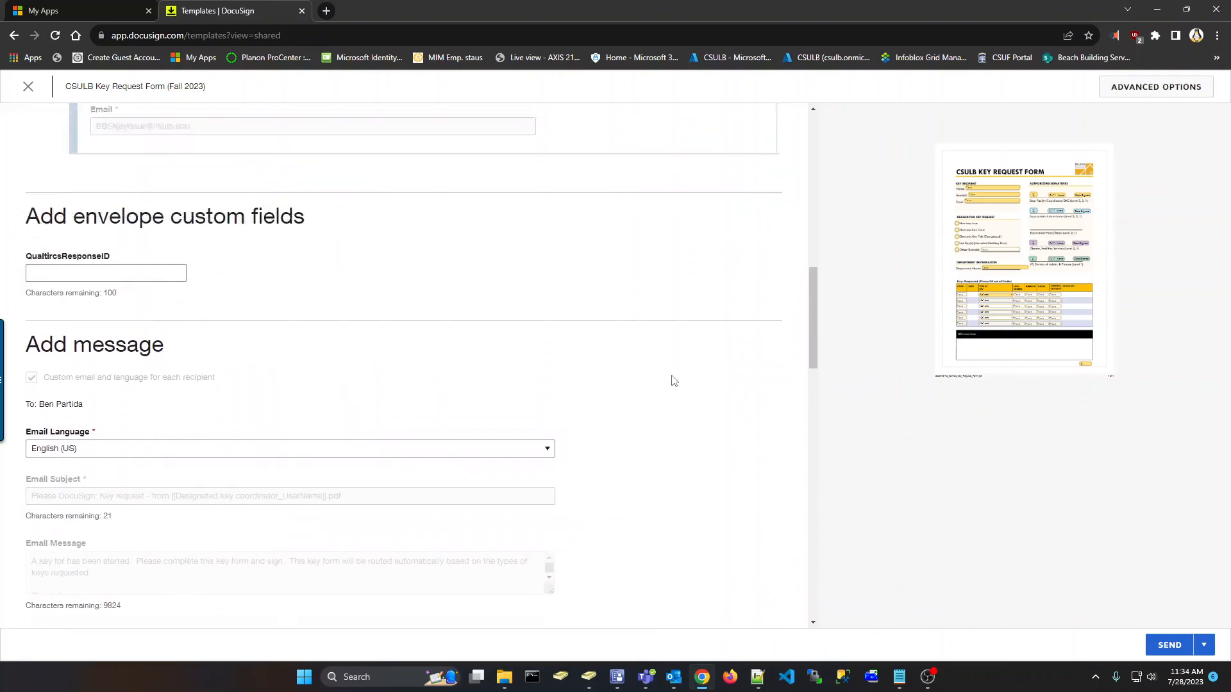
pyautogui.scroll(-15, 705, 436)
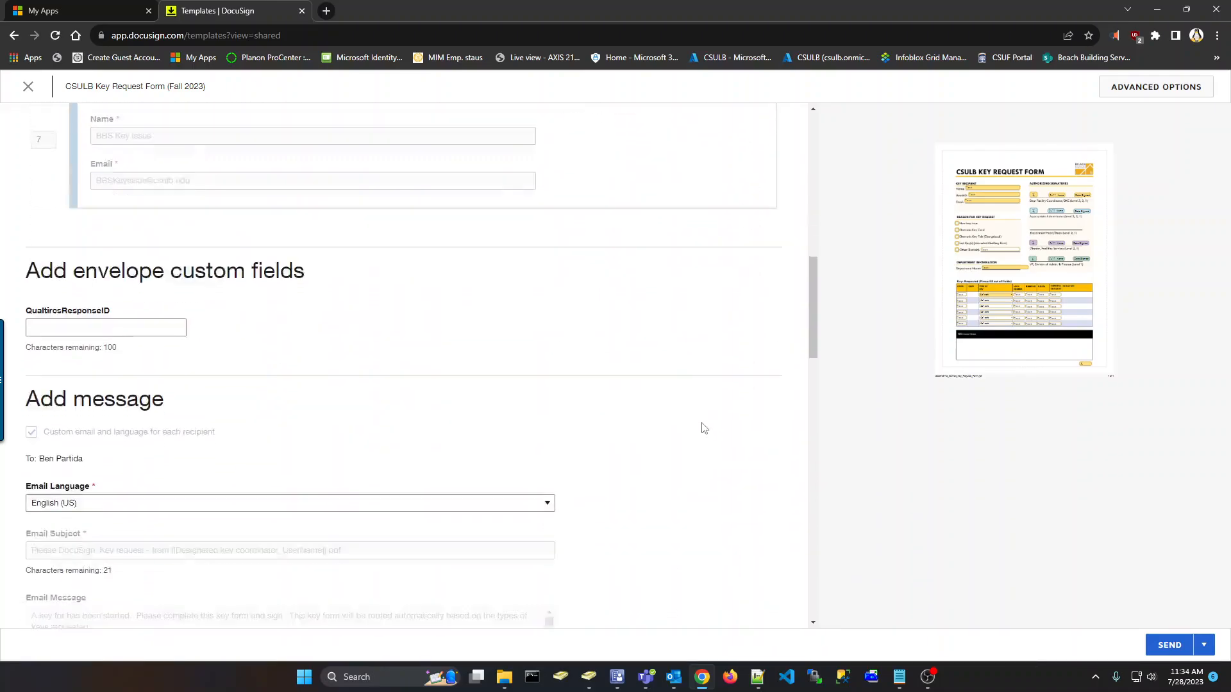
pyautogui.scroll(15, 706, 429)
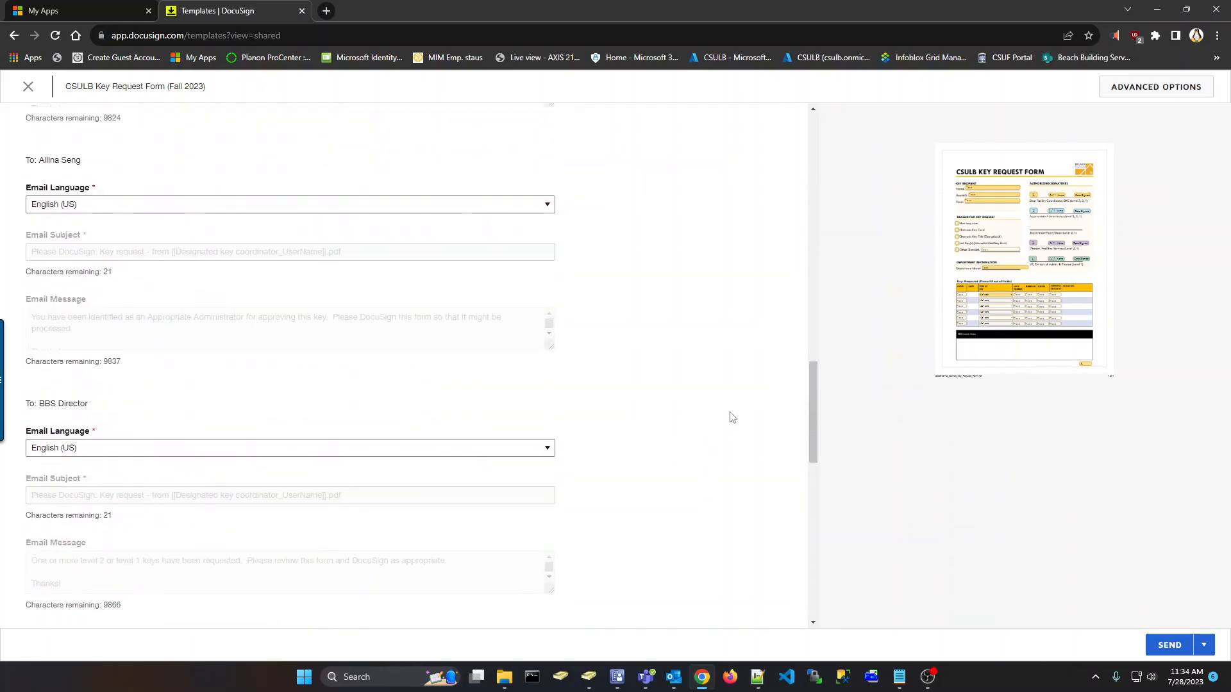
pyautogui.scroll(2, 750, 415)
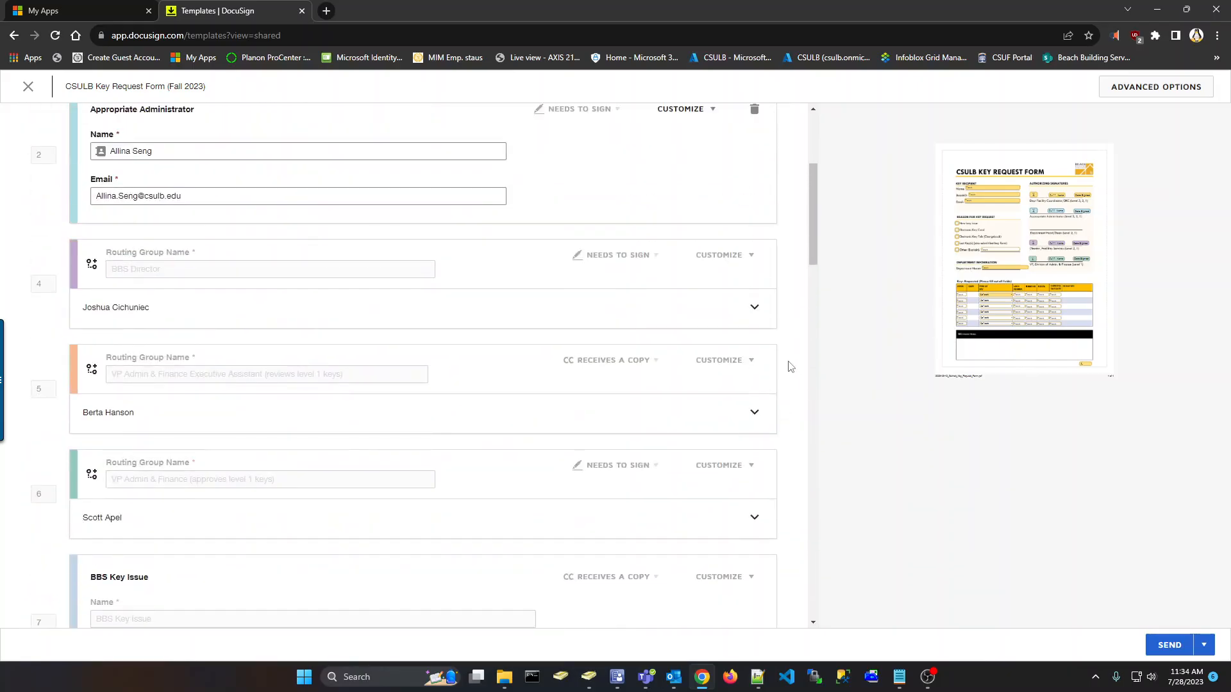
# Review the envelope's recipients and send the key request form
pyautogui.scroll(4, 790, 367)
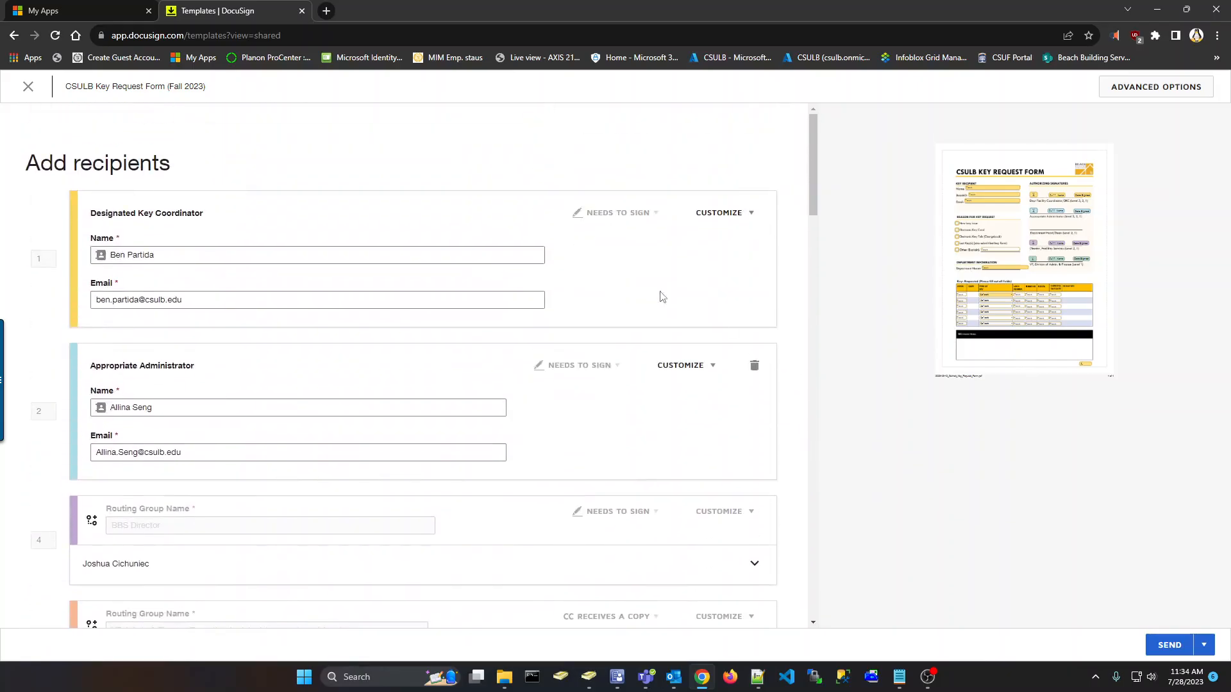
pyautogui.tripleClick(105, 217)
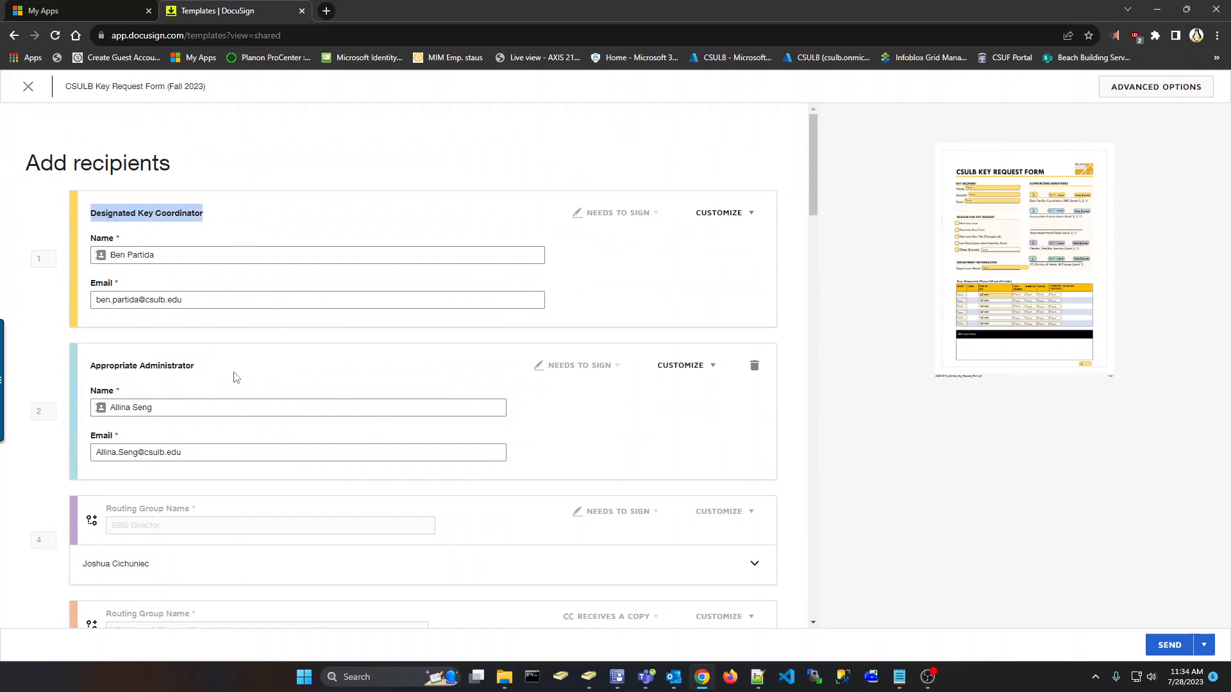
pyautogui.scroll(-1, 195, 330)
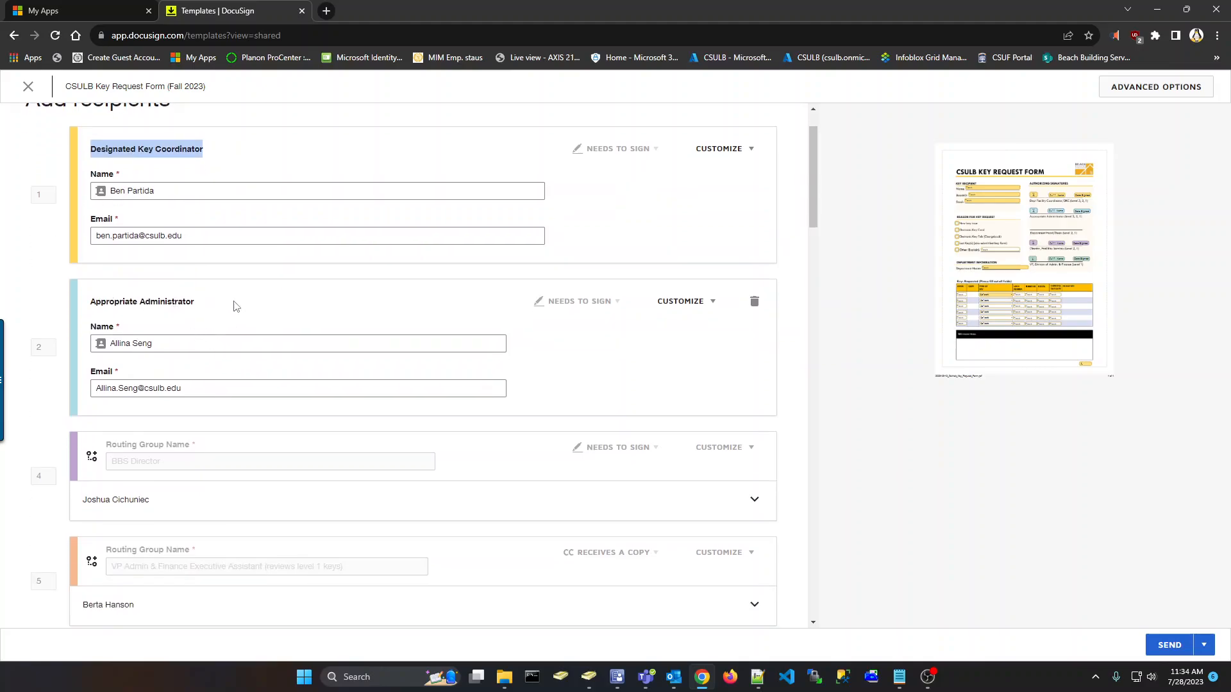
pyautogui.click(787, 331)
pyautogui.scroll(-1, 789, 331)
pyautogui.scroll(-3, 787, 331)
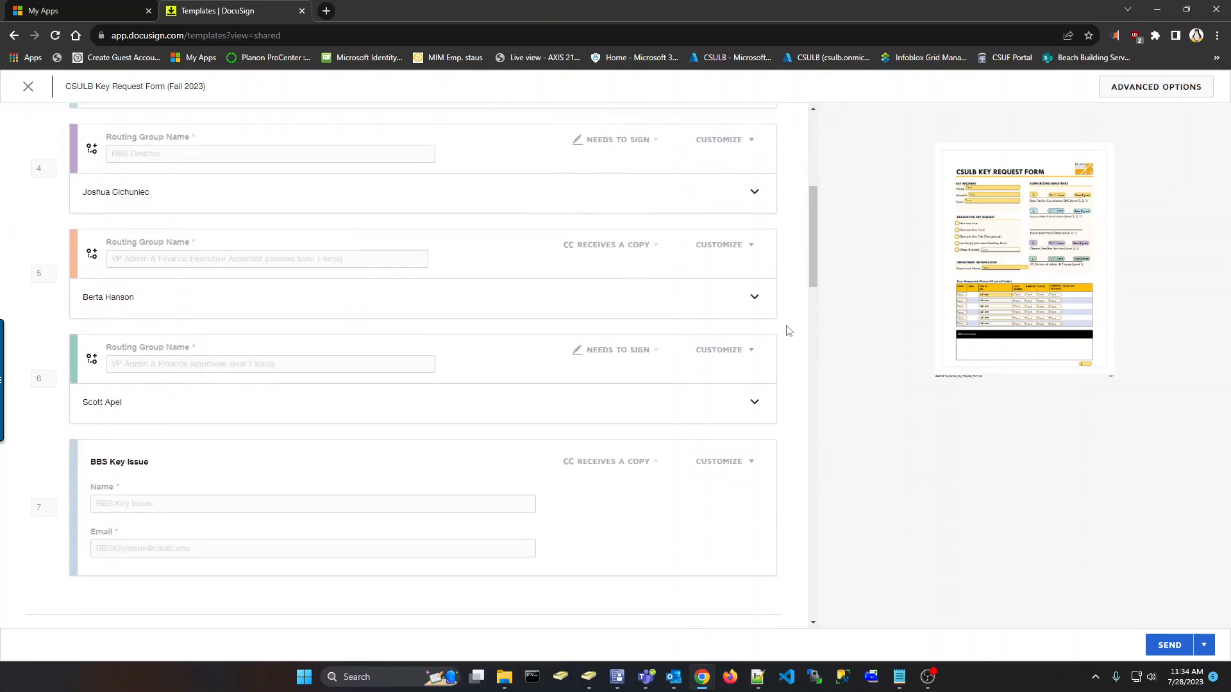
pyautogui.scroll(5, 787, 330)
pyautogui.click(1170, 646)
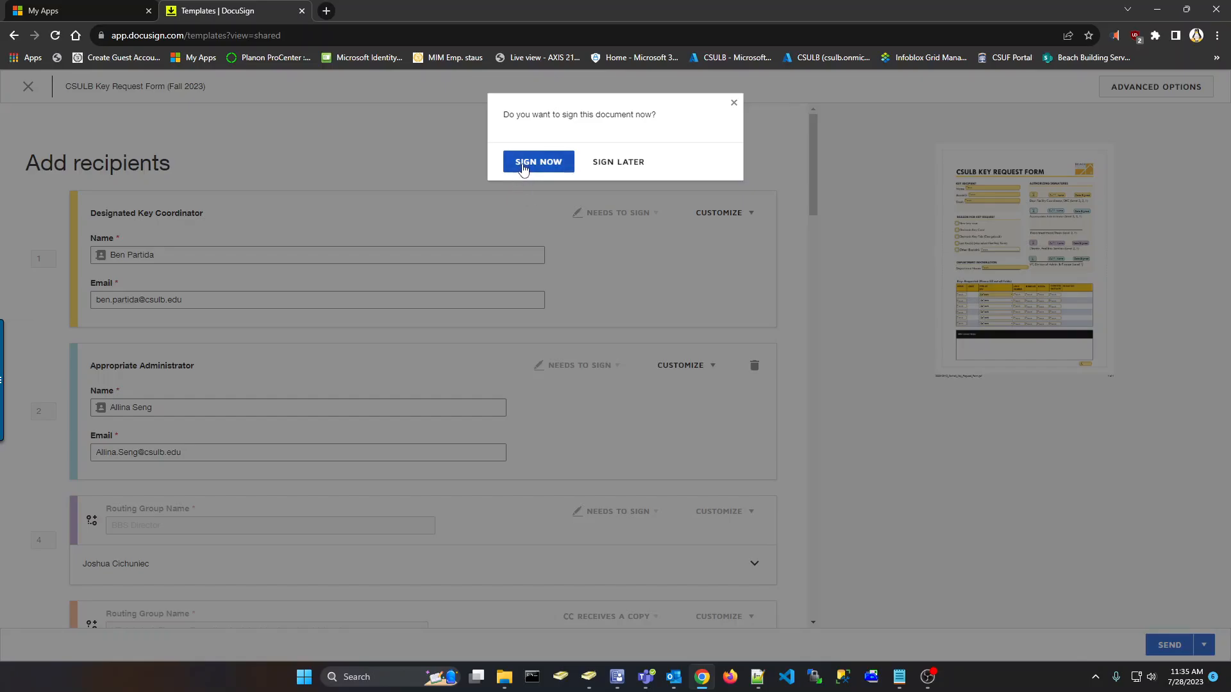
# Sign now and enter the key recipient's name, BeachID and email address
pyautogui.click(522, 168)
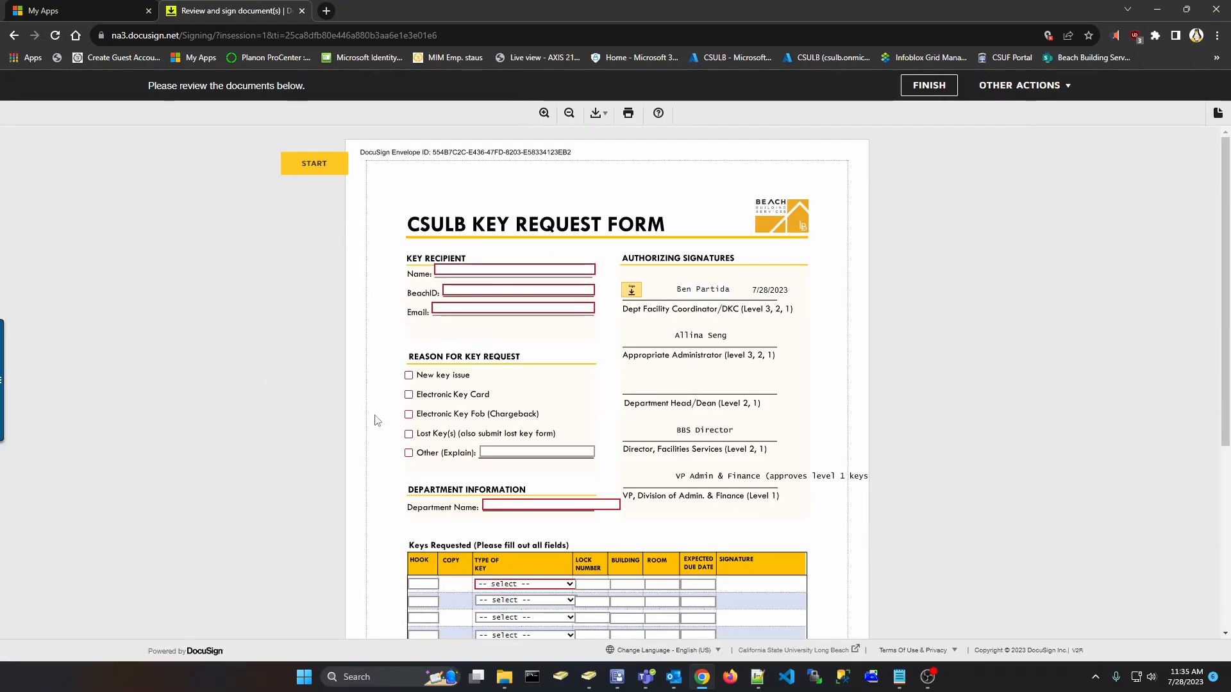
pyautogui.scroll(-2, 375, 420)
pyautogui.scroll(2, 376, 420)
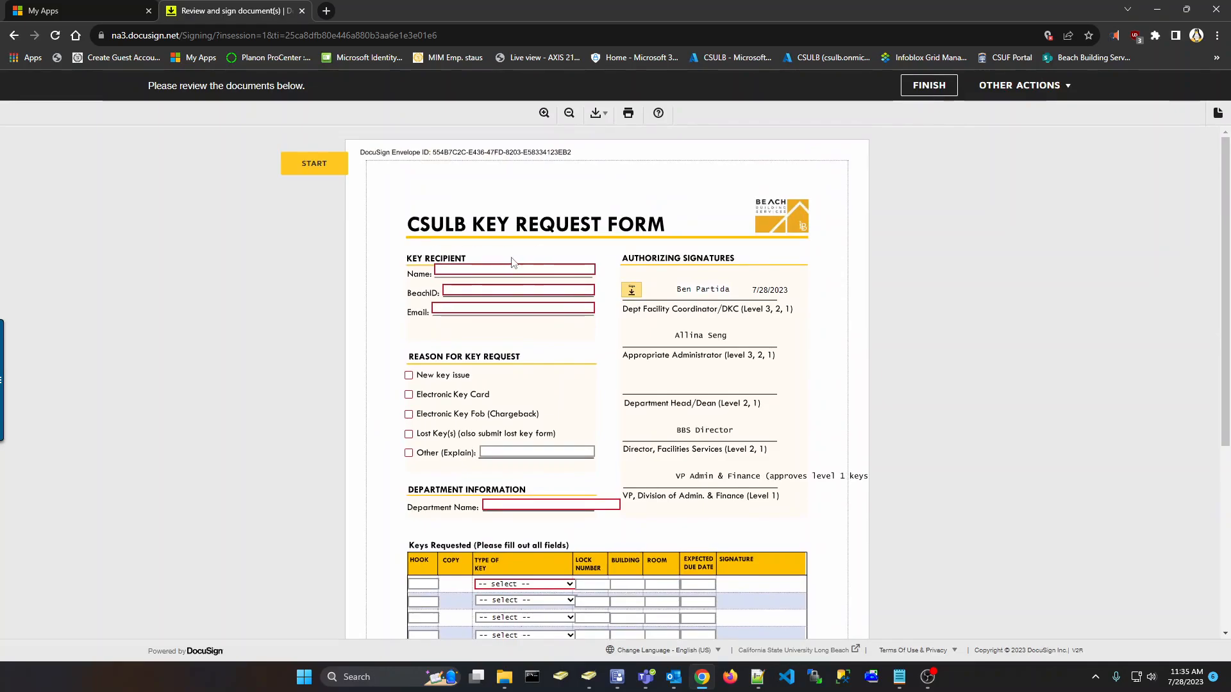
pyautogui.click(527, 268)
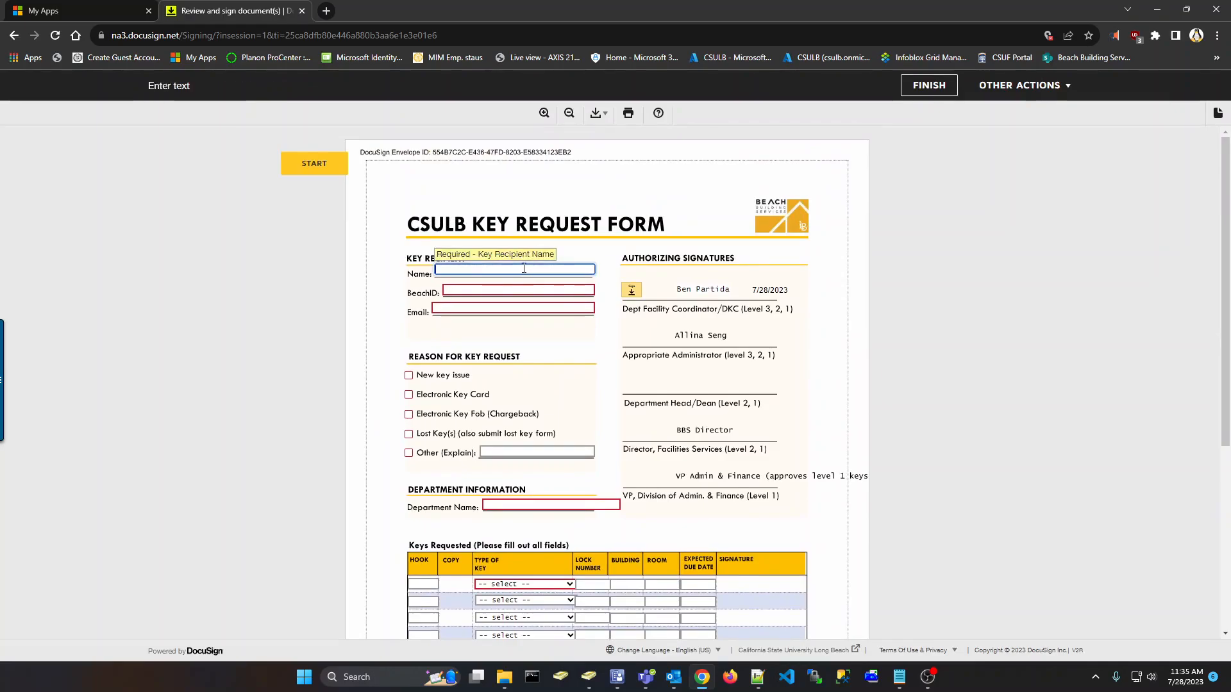
pyautogui.click(375, 330)
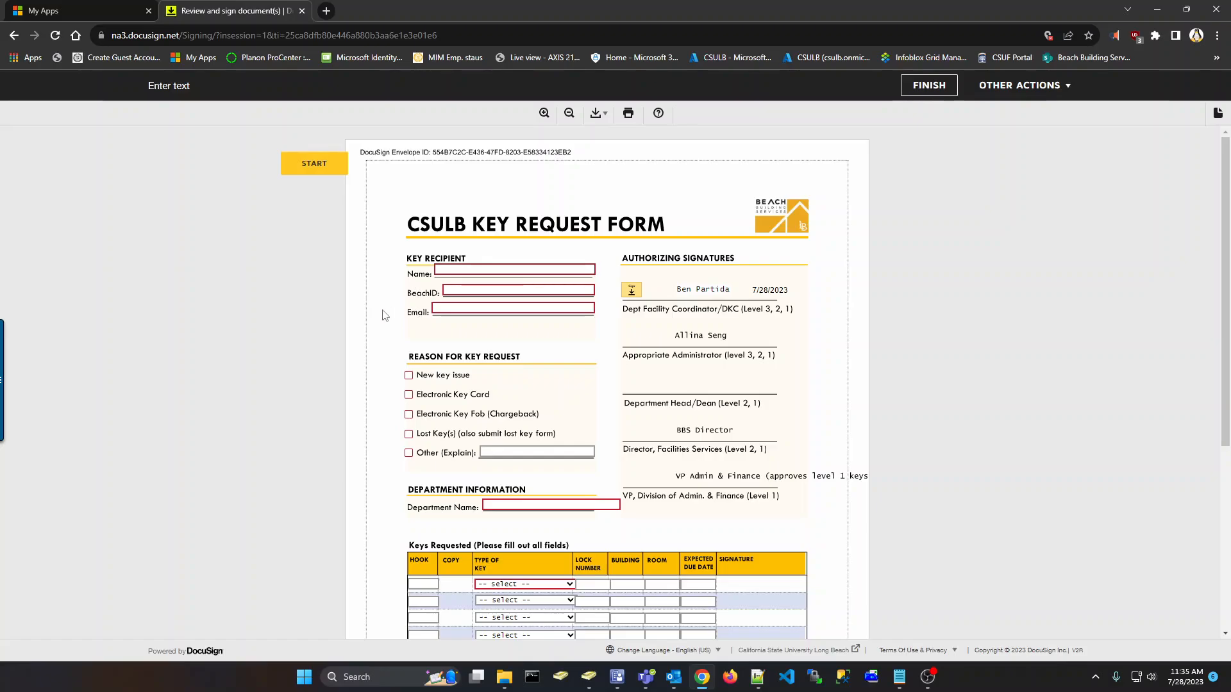
pyautogui.click(463, 272)
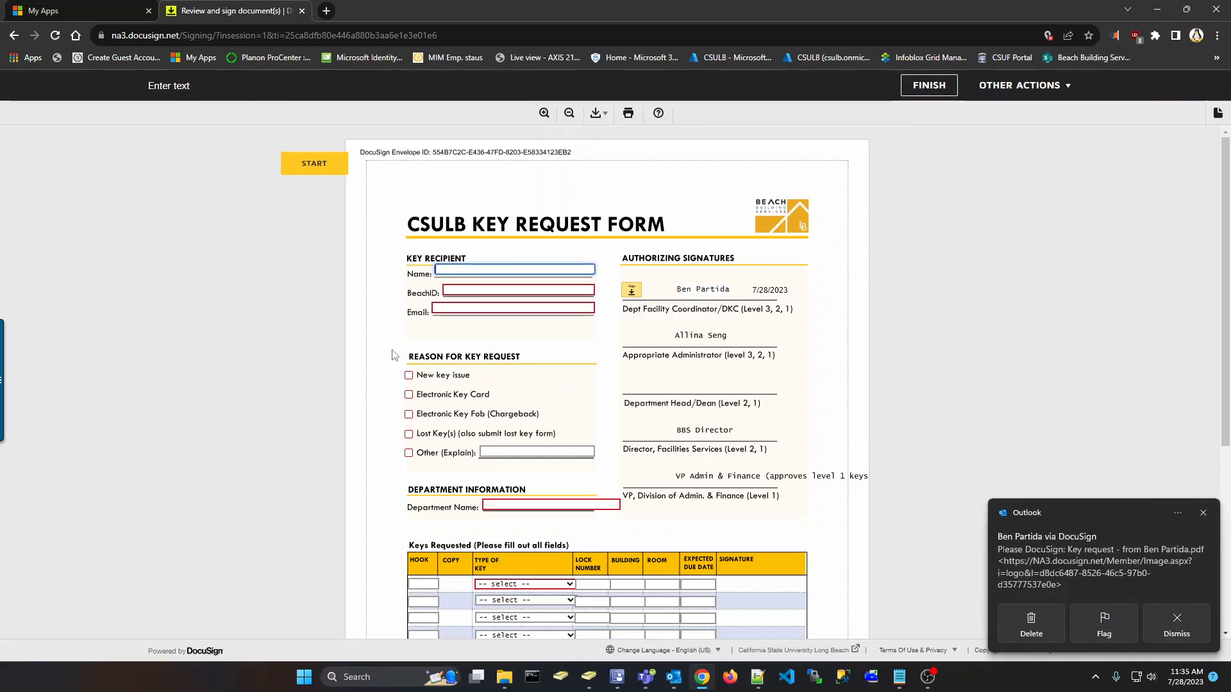
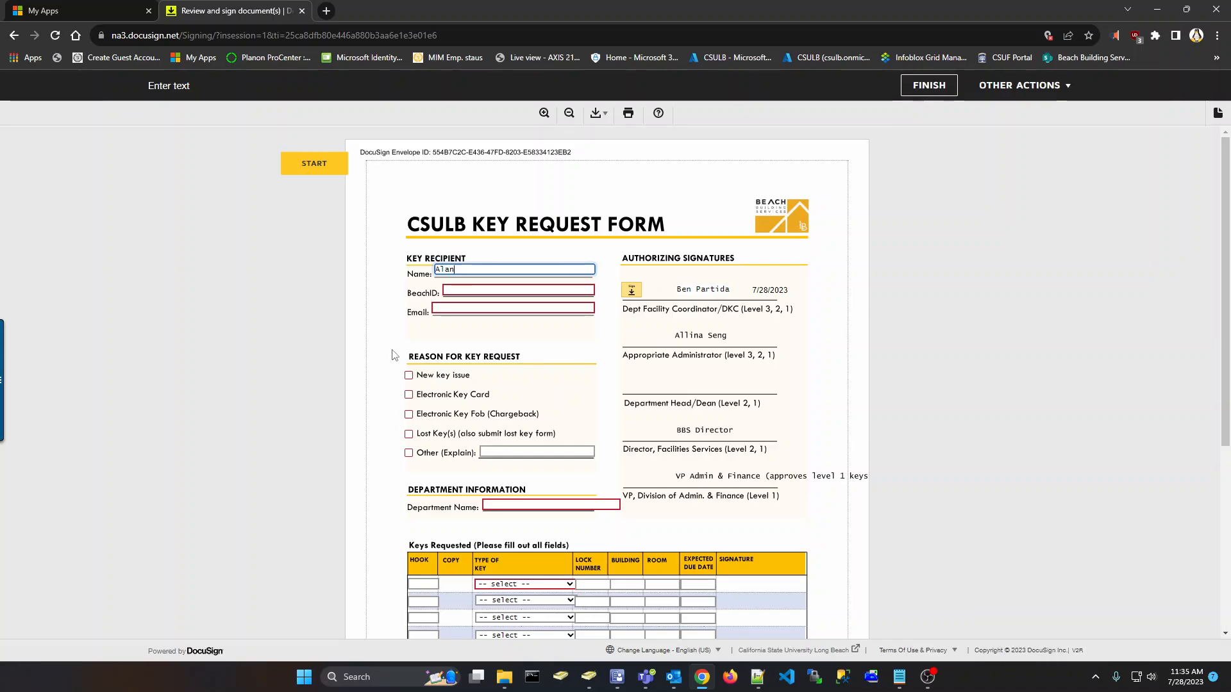
pyautogui.click(488, 290)
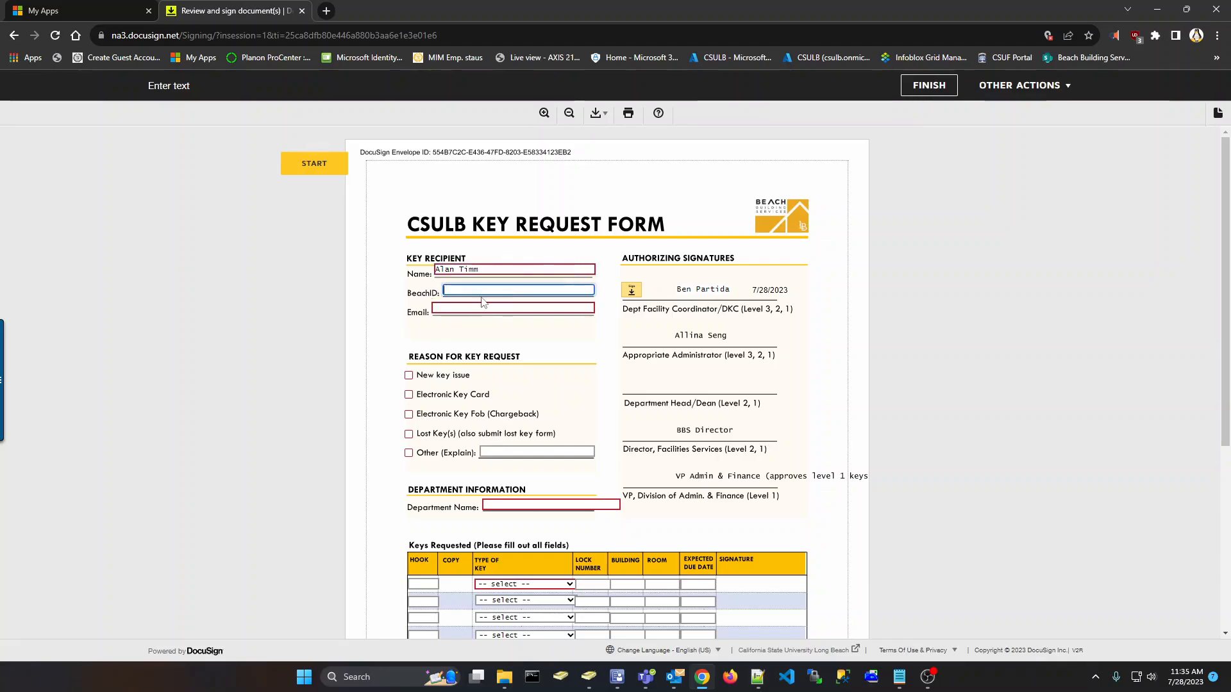
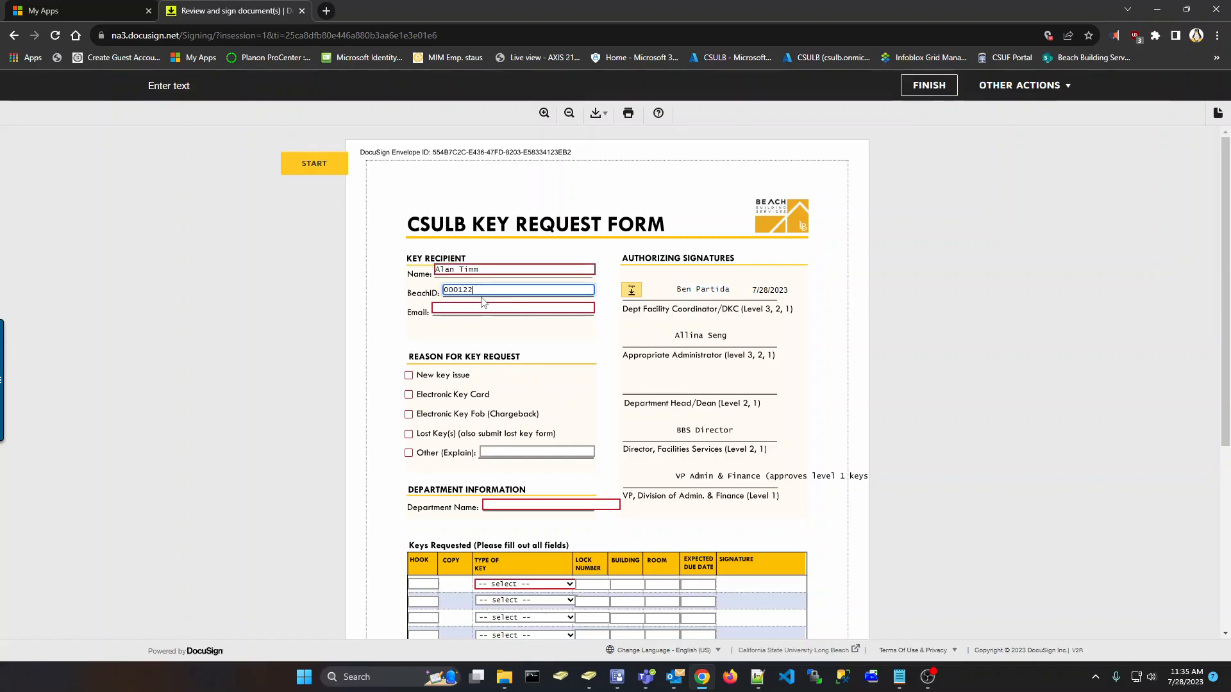
pyautogui.press('Tab')
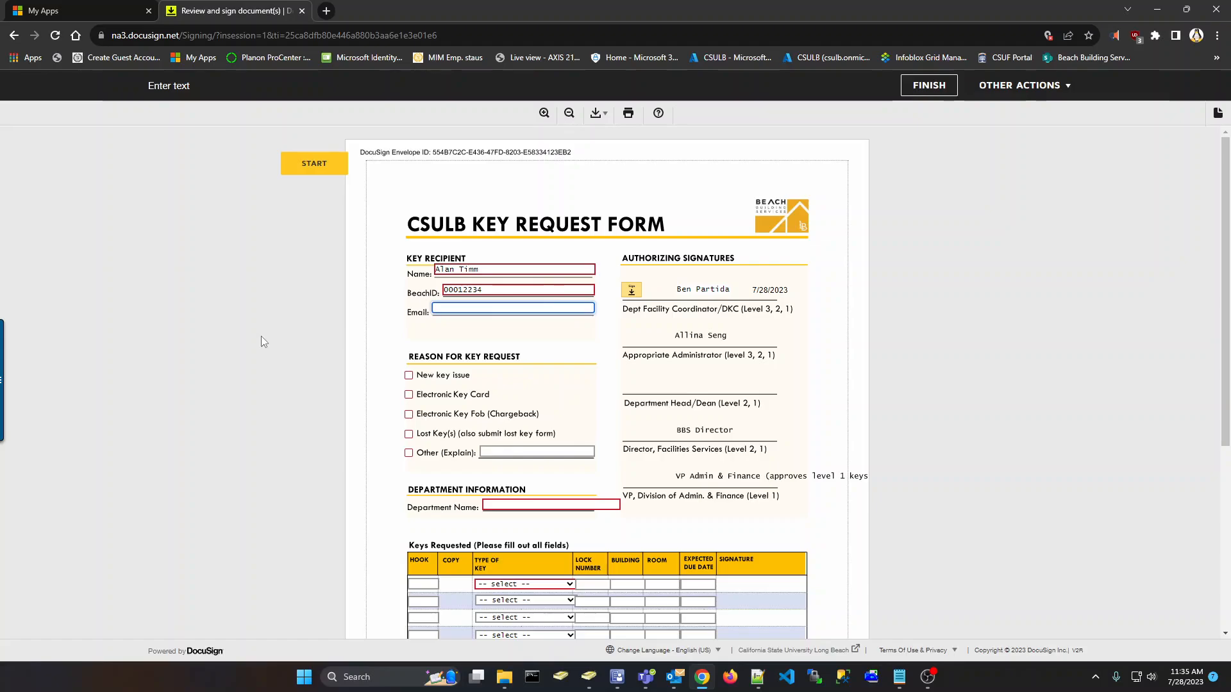
# Check New key issue and enter BBS as the Department Name
pyautogui.click(409, 376)
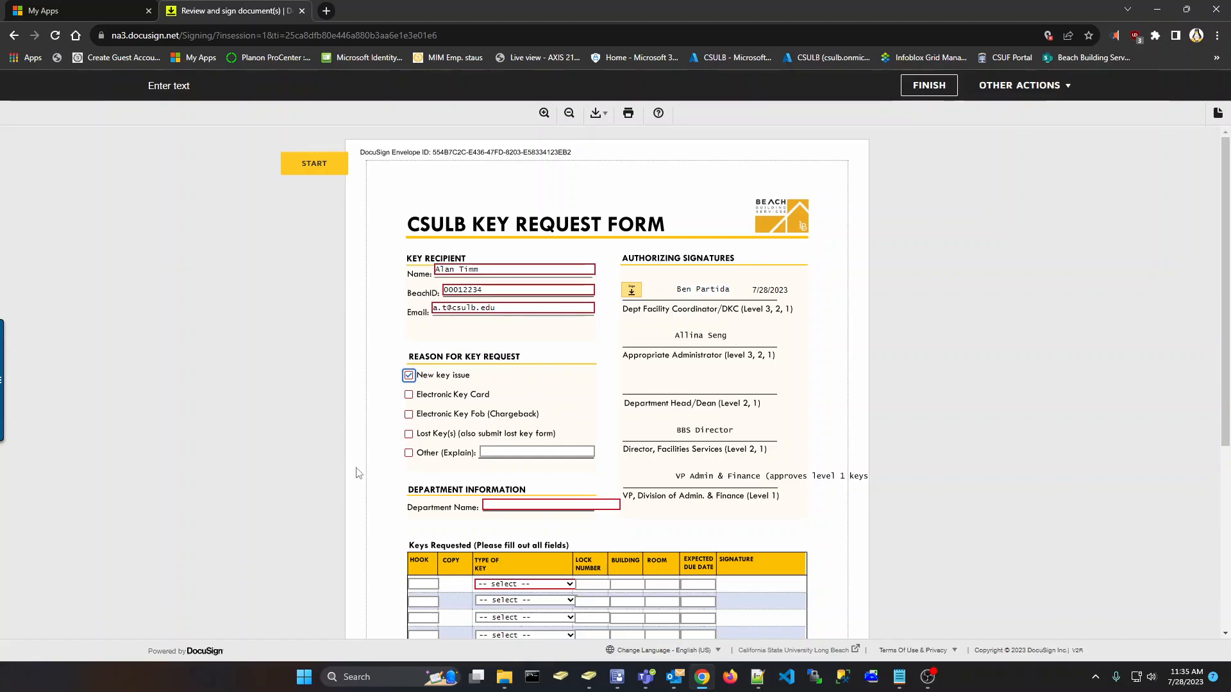
pyautogui.click(527, 505)
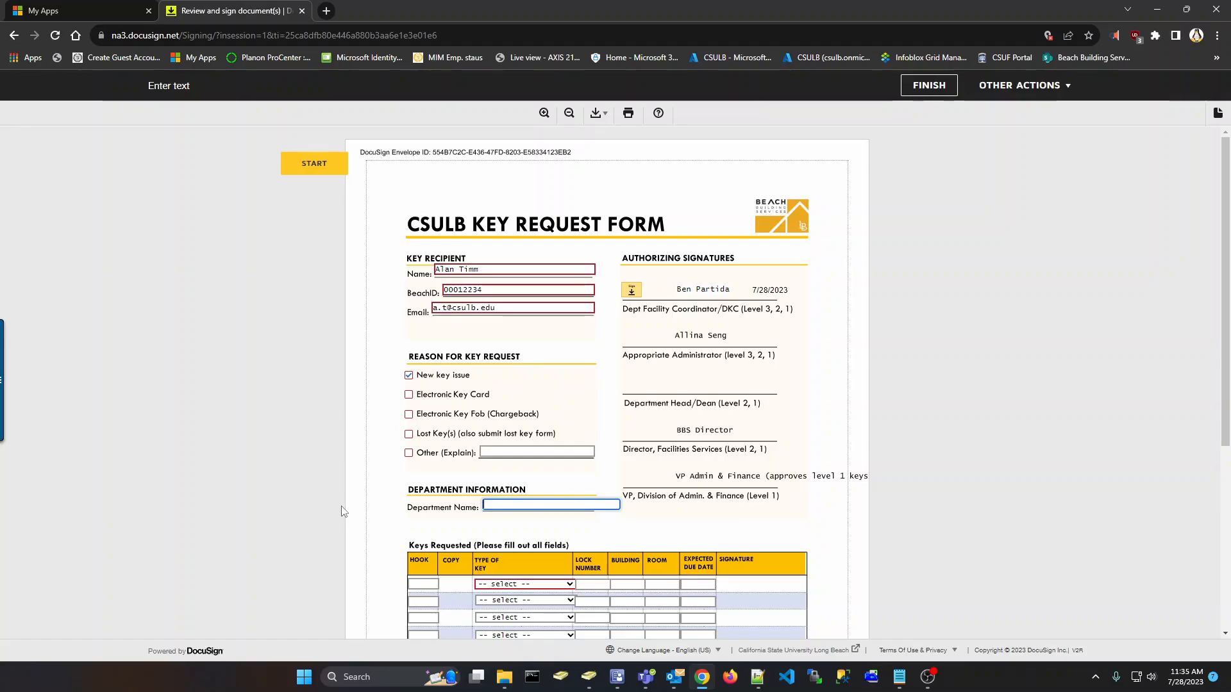
pyautogui.write('Beach building services')
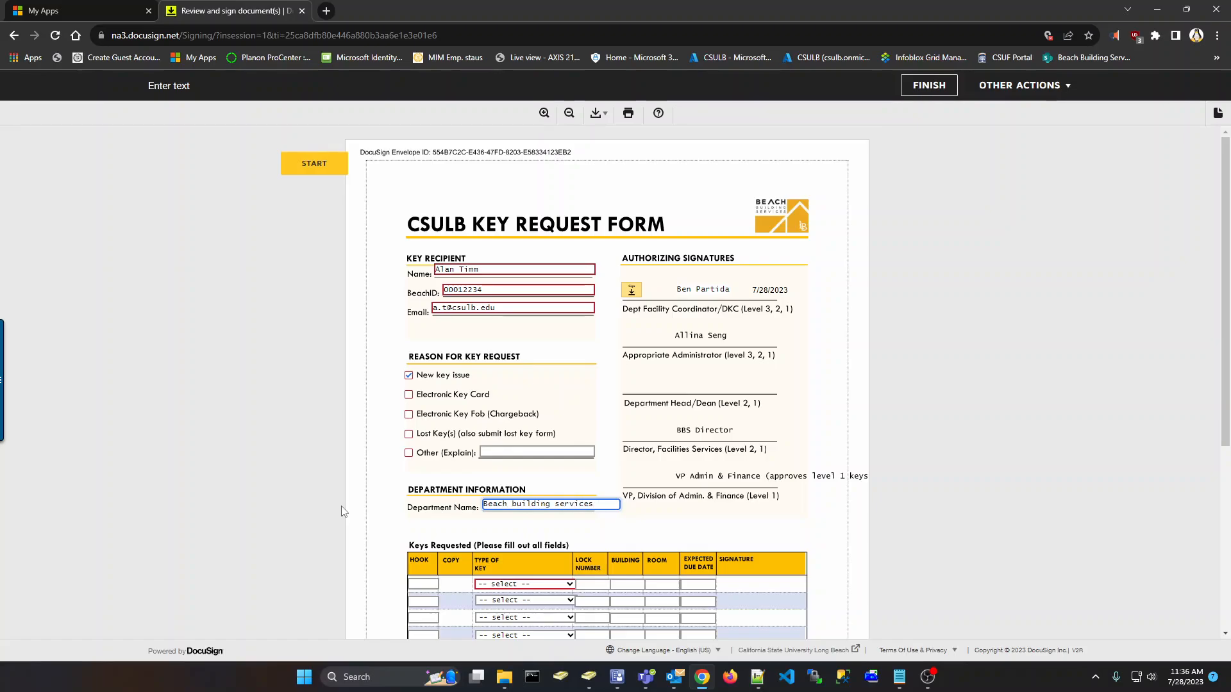
pyautogui.press('BackSpace')
pyautogui.press('BackSpace')
pyautogui.press('BackSpace')
pyautogui.press('BackSpace')
pyautogui.press('BackSpace')
pyautogui.press('BackSpace')
pyautogui.press('BackSpace')
pyautogui.press('BackSpace')
pyautogui.press('BackSpace')
pyautogui.press('BackSpace')
pyautogui.press('BackSpace')
pyautogui.press('BackSpace')
pyautogui.press('BackSpace')
pyautogui.press('BackSpace')
pyautogui.press('BackSpace')
pyautogui.press('BackSpace')
pyautogui.press('BackSpace')
pyautogui.press('BackSpace')
pyautogui.press('BackSpace')
pyautogui.press('BackSpace')
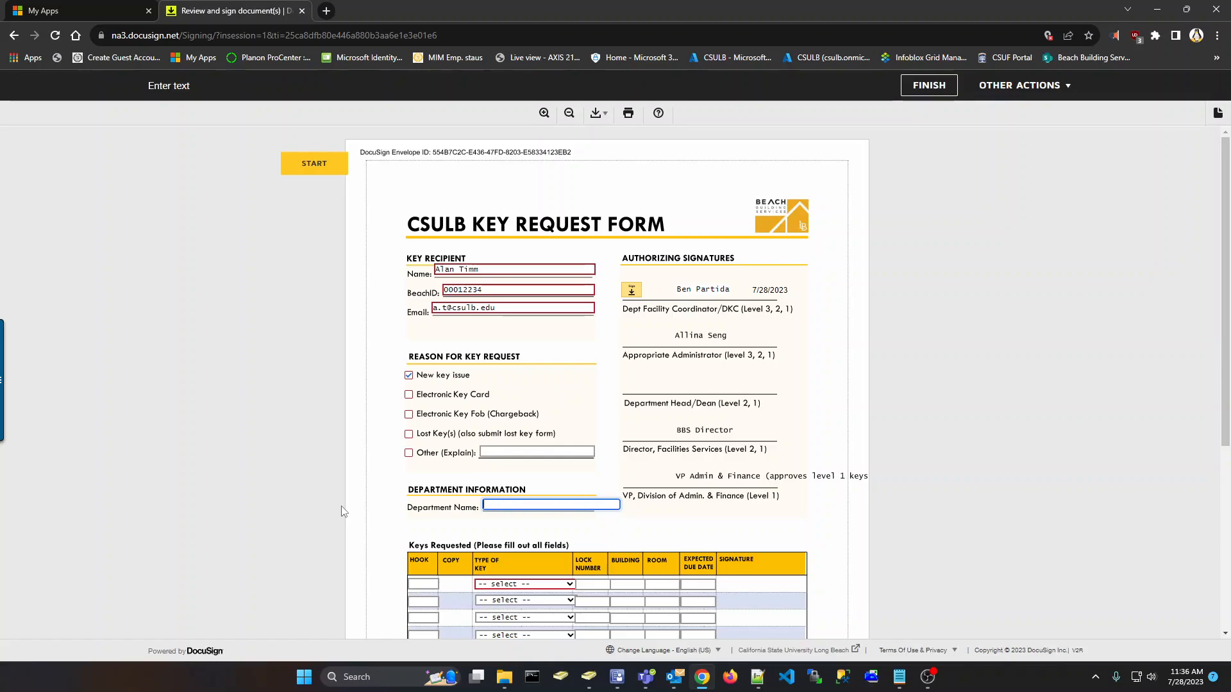
pyautogui.write('BBS')
# Scroll to the Keys Requested table and type 12345 into the first row's Hook field
pyautogui.click(394, 521)
pyautogui.scroll(-3, 395, 500)
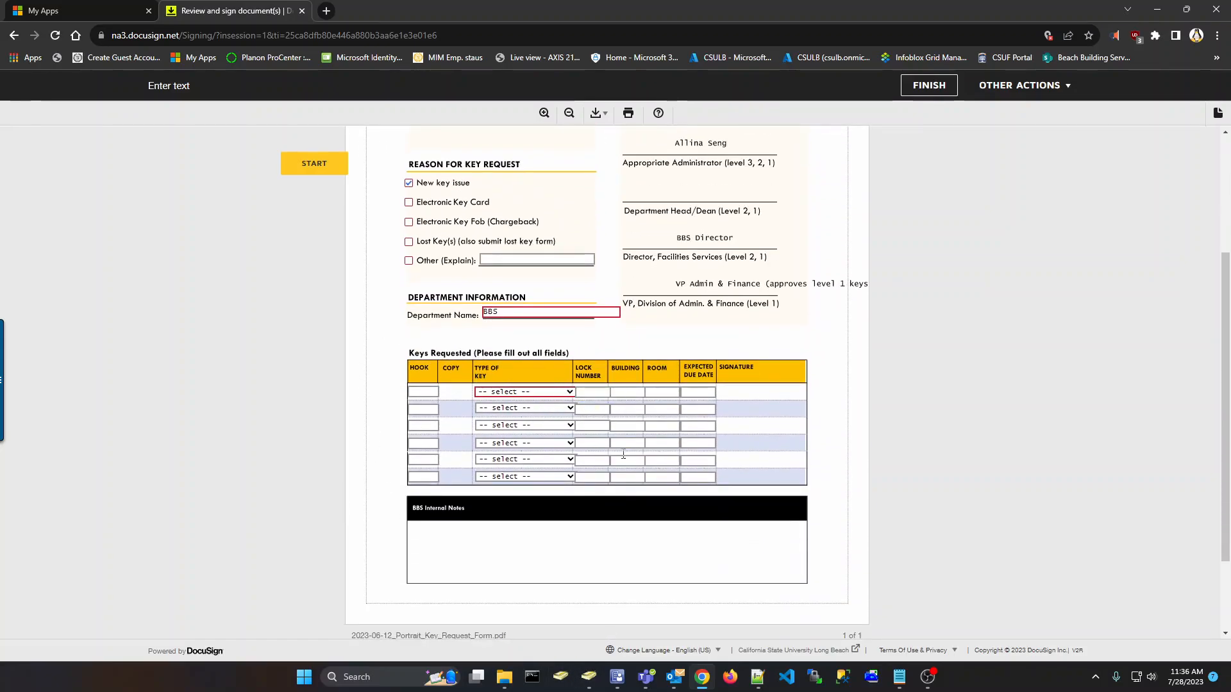
pyautogui.click(431, 392)
pyautogui.write('12345')
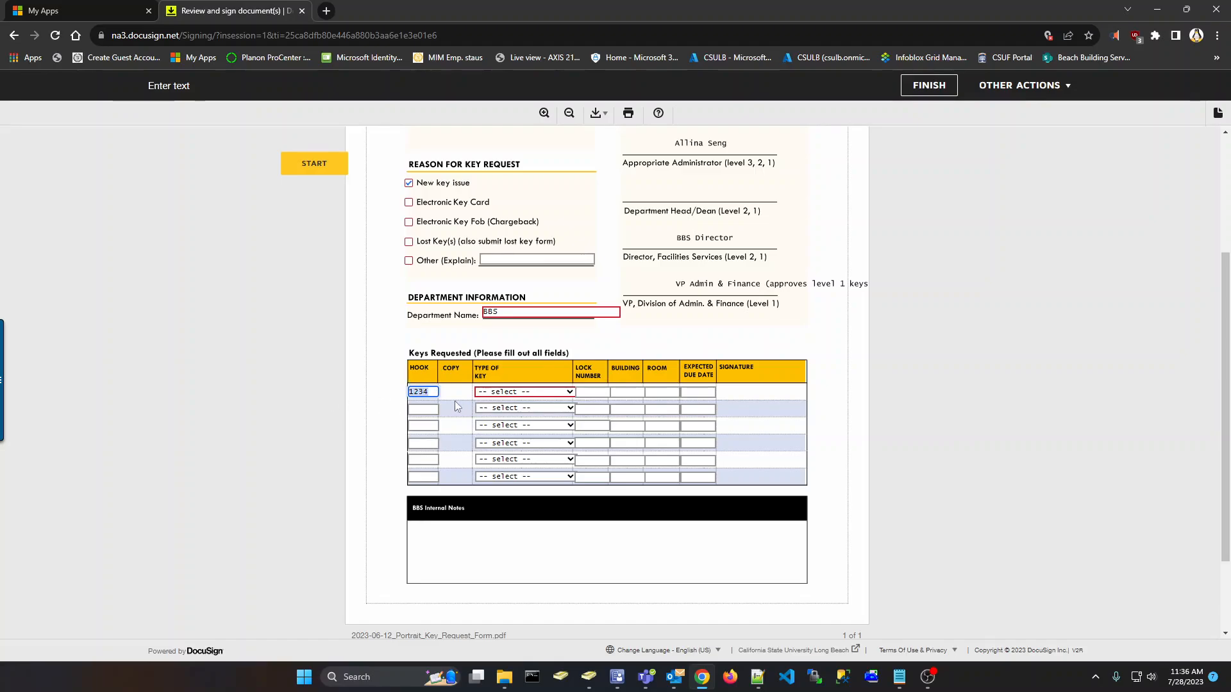
pyautogui.click(377, 406)
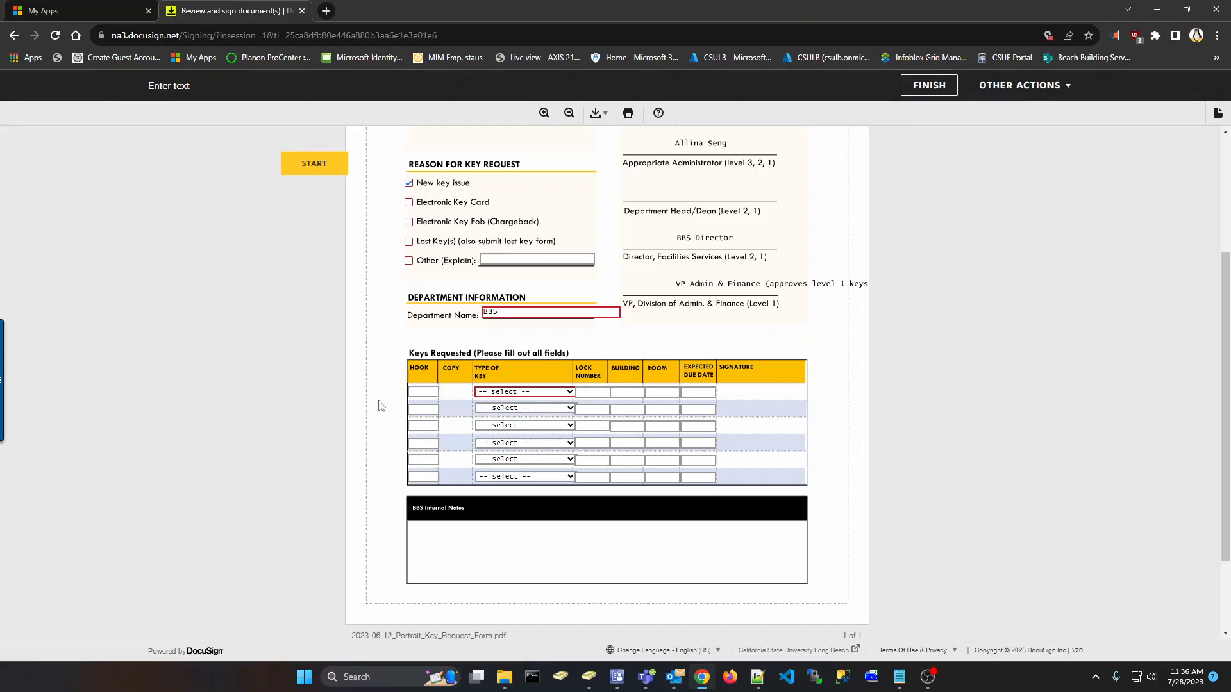
pyautogui.click(591, 393)
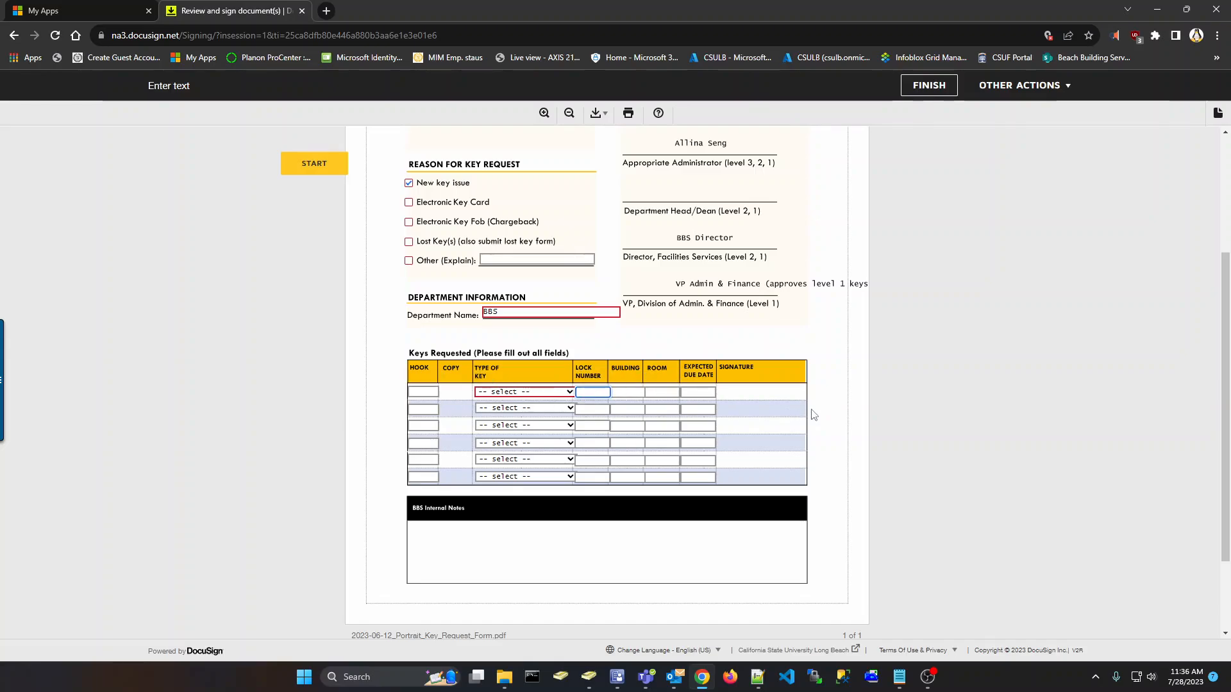
pyautogui.click(837, 410)
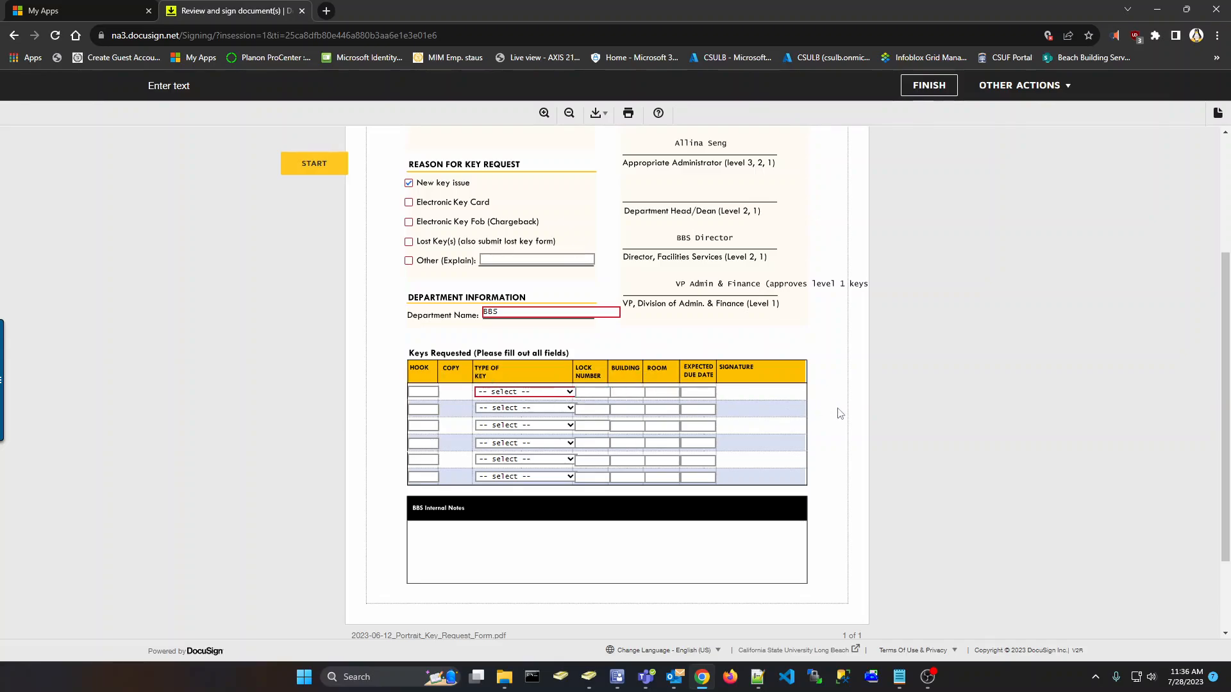
# Correct the first row's hook to 1234 and show its Type of Key choices
pyautogui.click(438, 393)
pyautogui.click(594, 393)
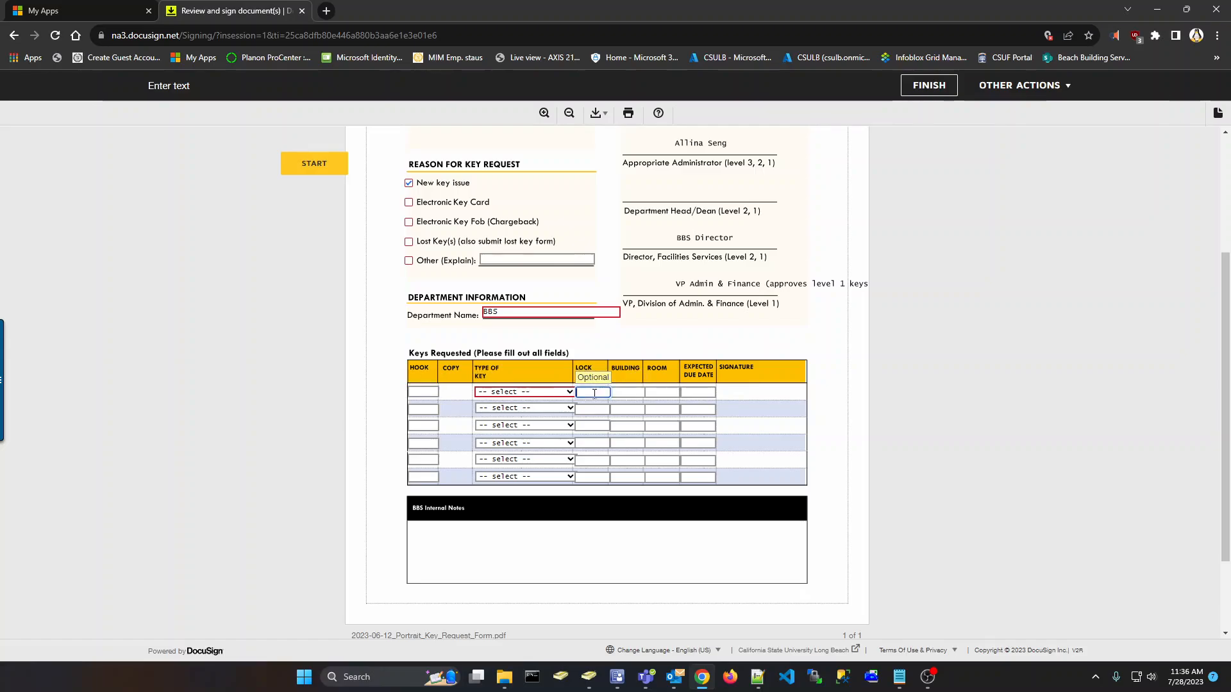
pyautogui.click(824, 412)
pyautogui.click(665, 393)
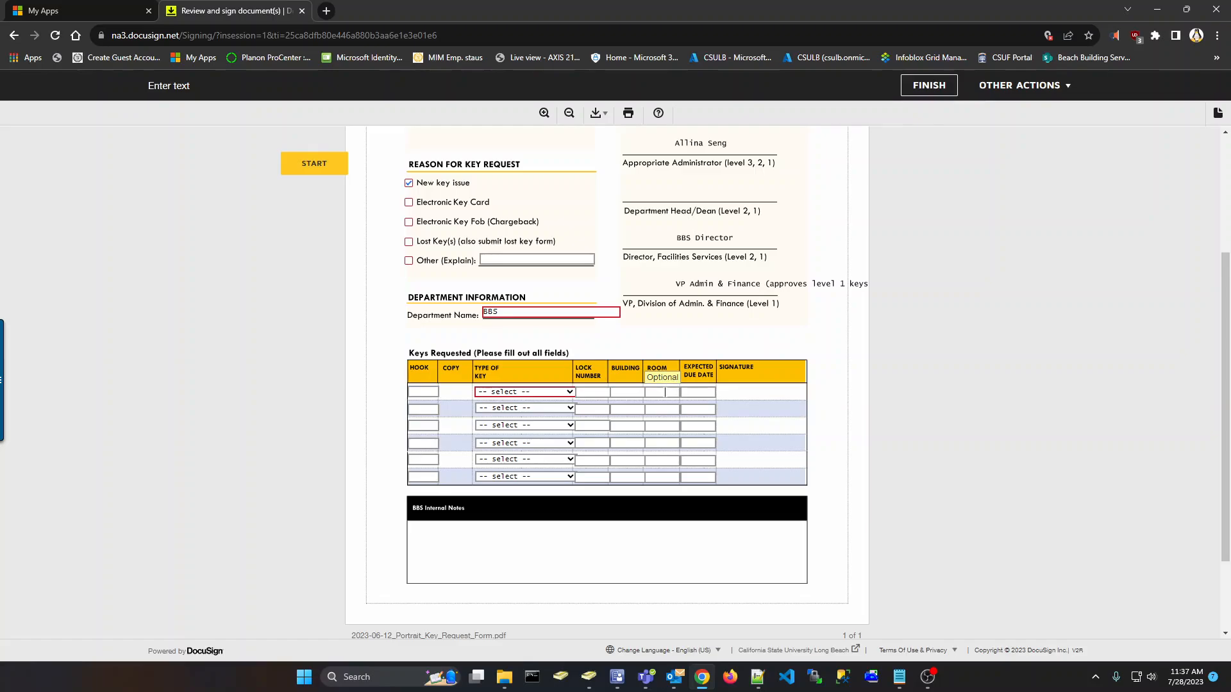
pyautogui.click(625, 392)
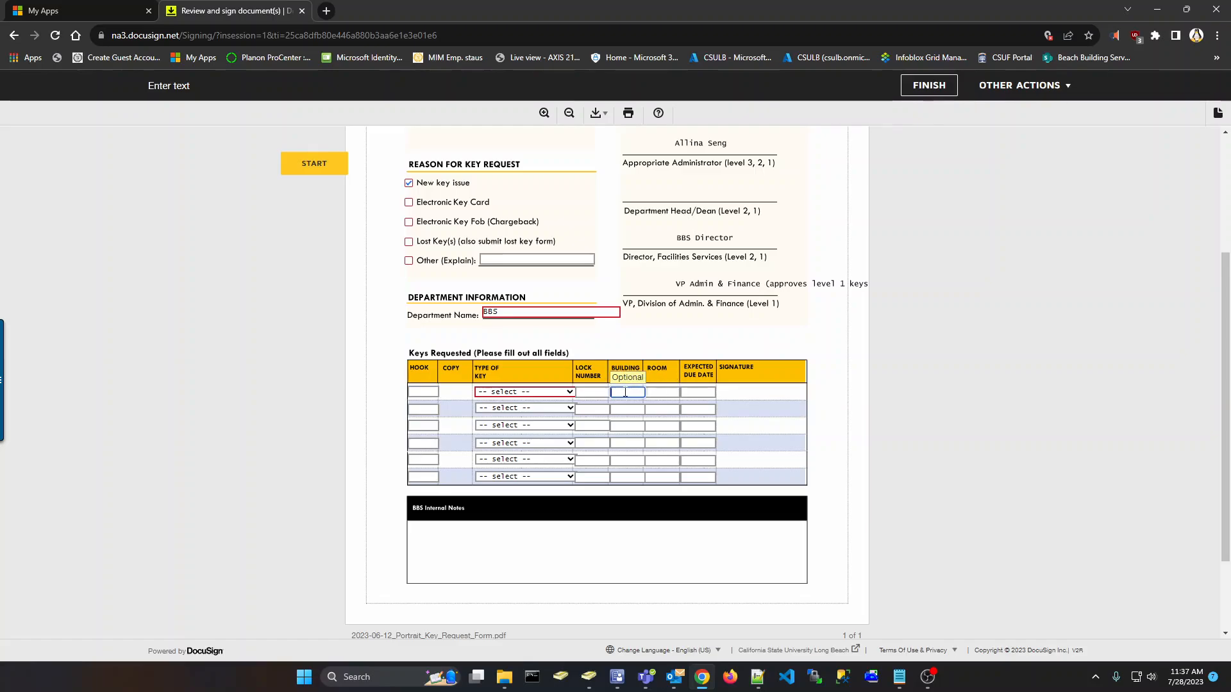
pyautogui.press('Tab')
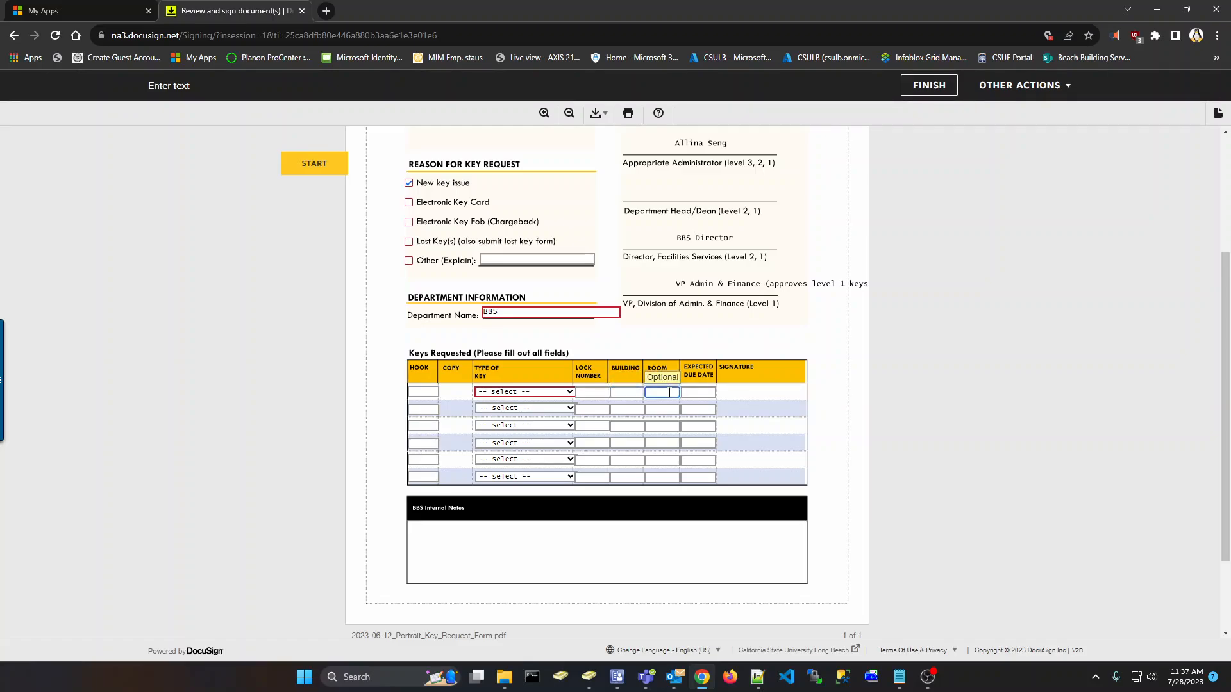
pyautogui.click(825, 403)
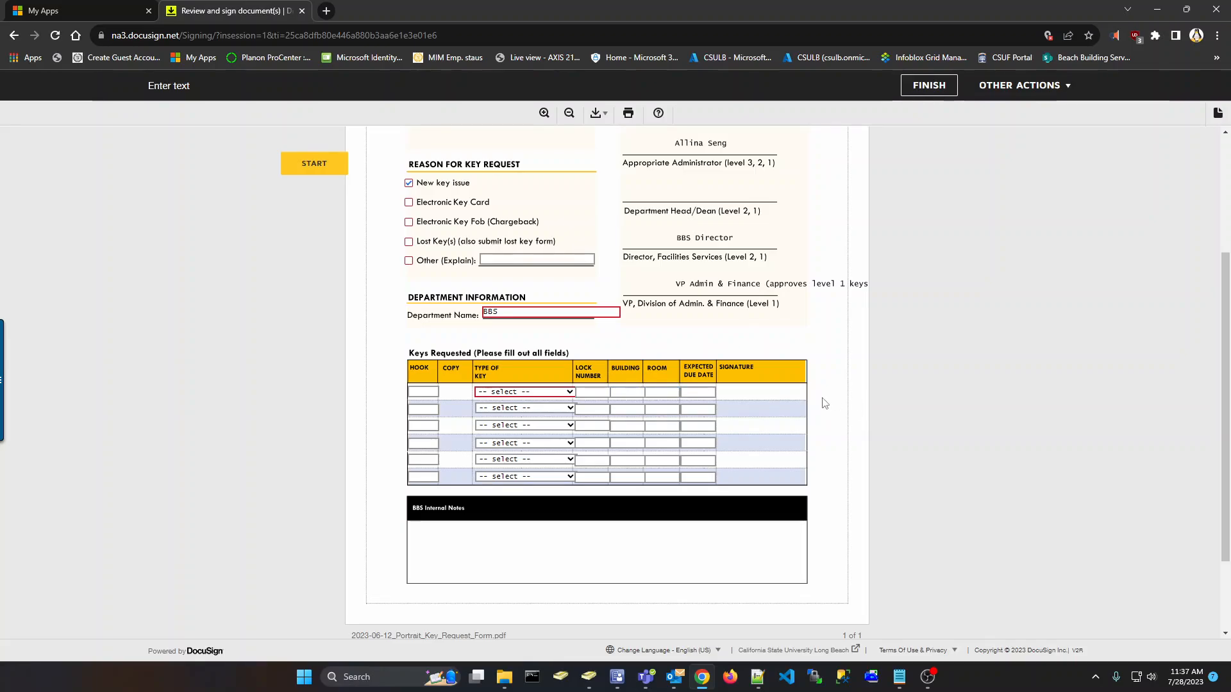
pyautogui.click(655, 391)
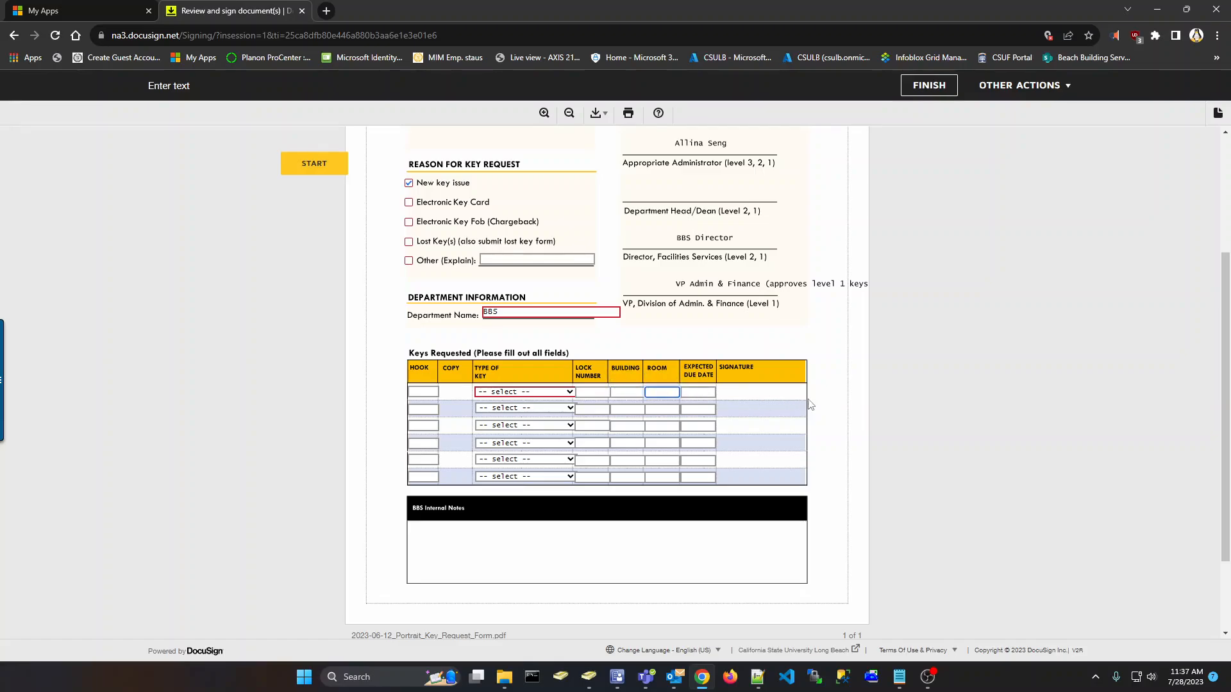
pyautogui.click(825, 396)
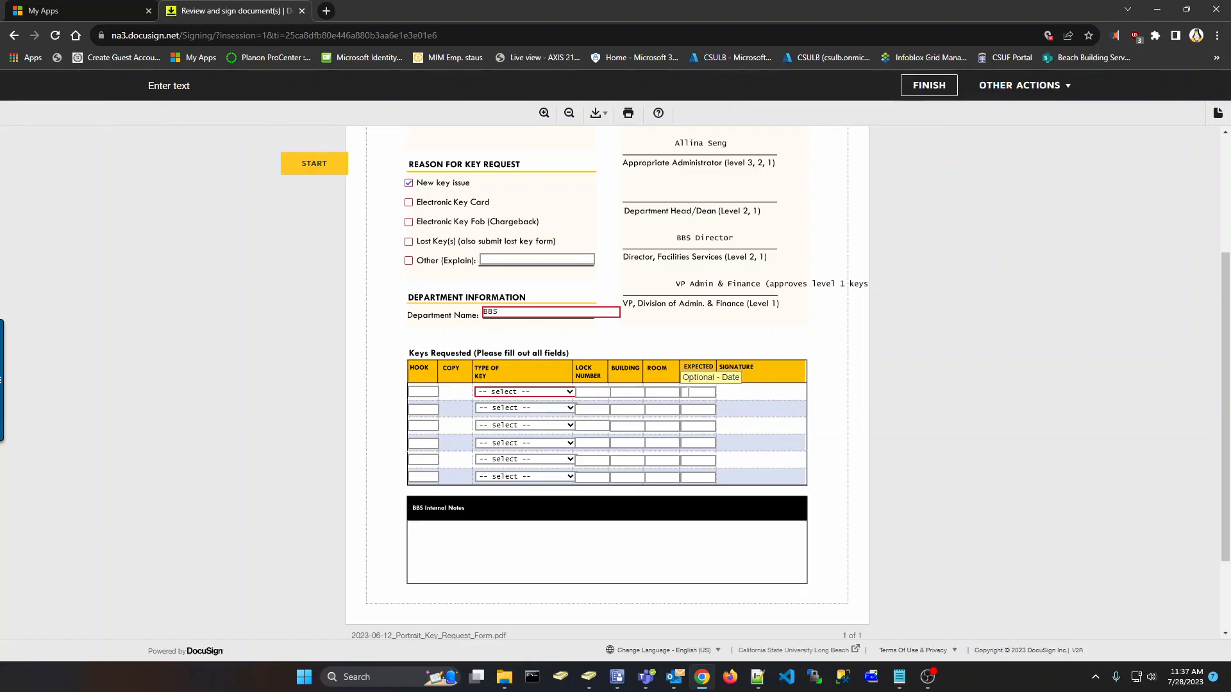
pyautogui.click(665, 393)
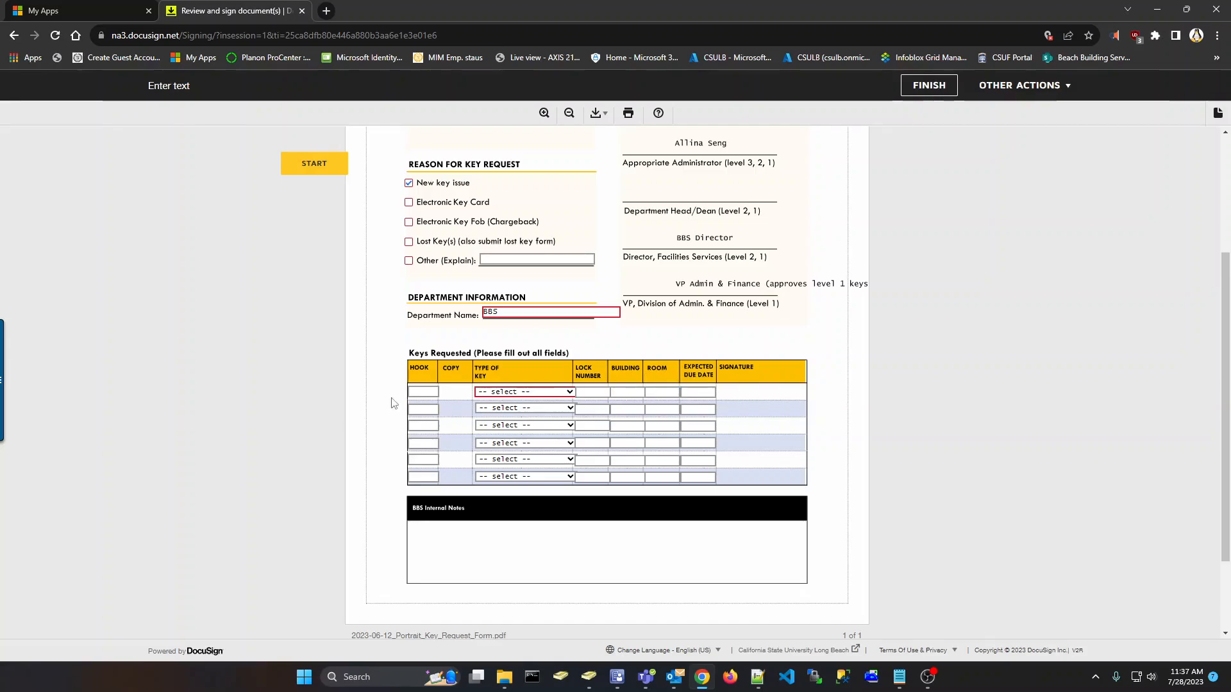
pyautogui.click(424, 392)
pyautogui.write('1234')
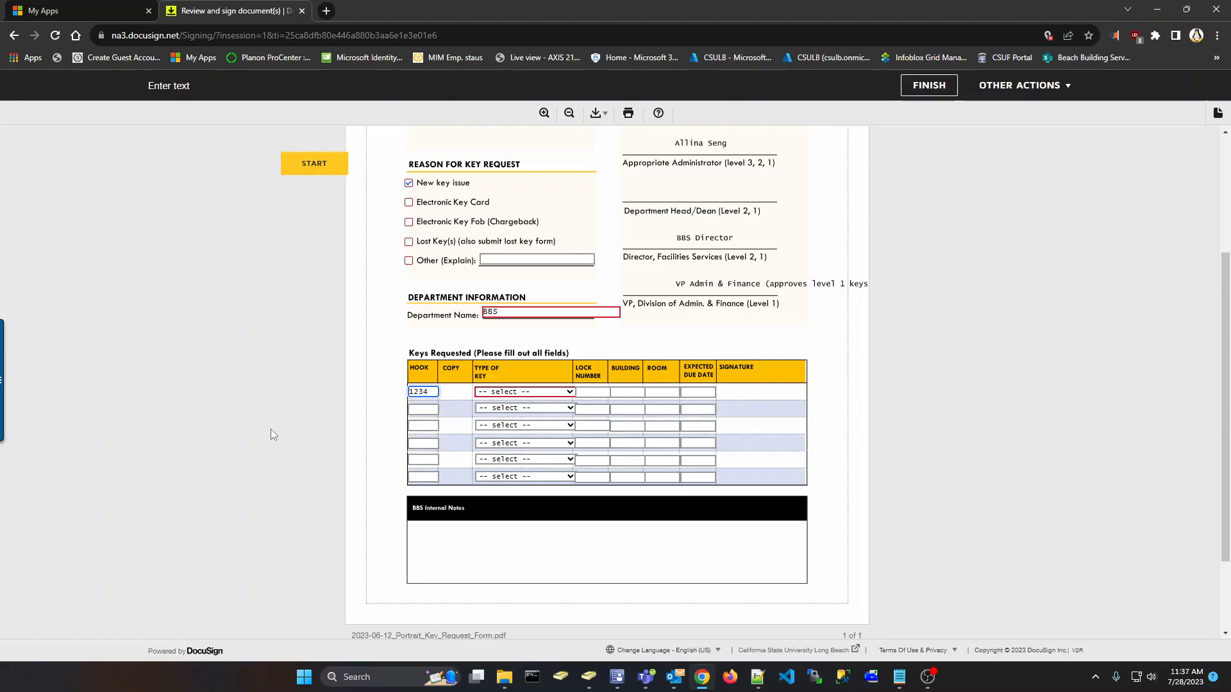
pyautogui.click(548, 392)
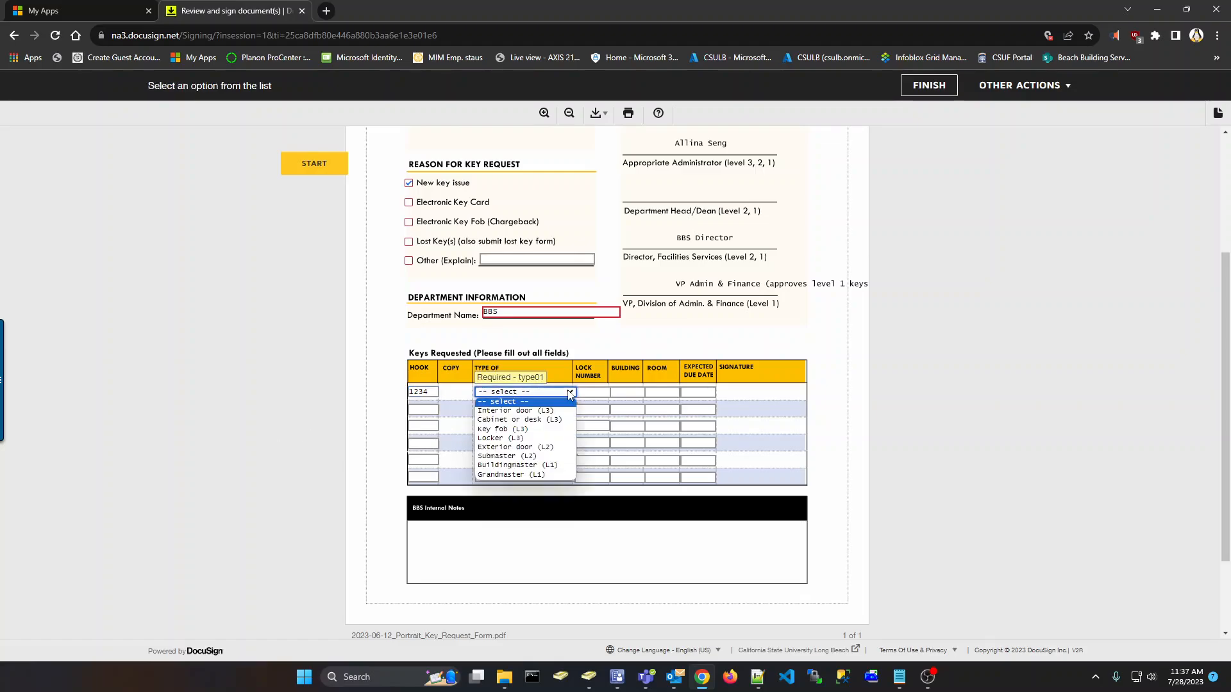